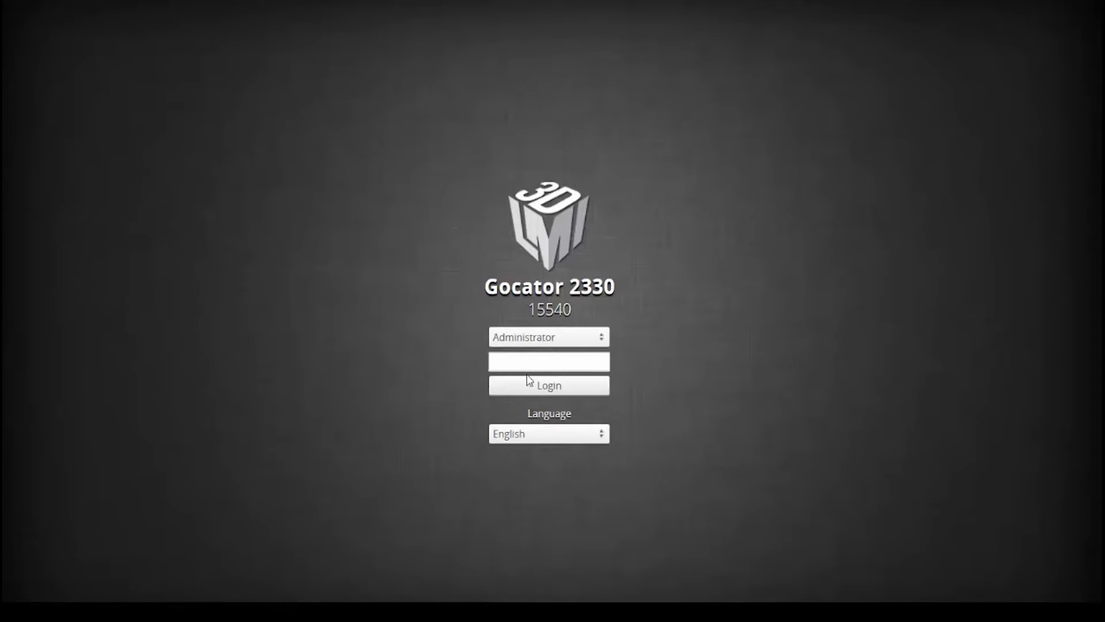
Log in to the sensor as Administrator to reach the bolt's surface heightmap scan
click(554, 389)
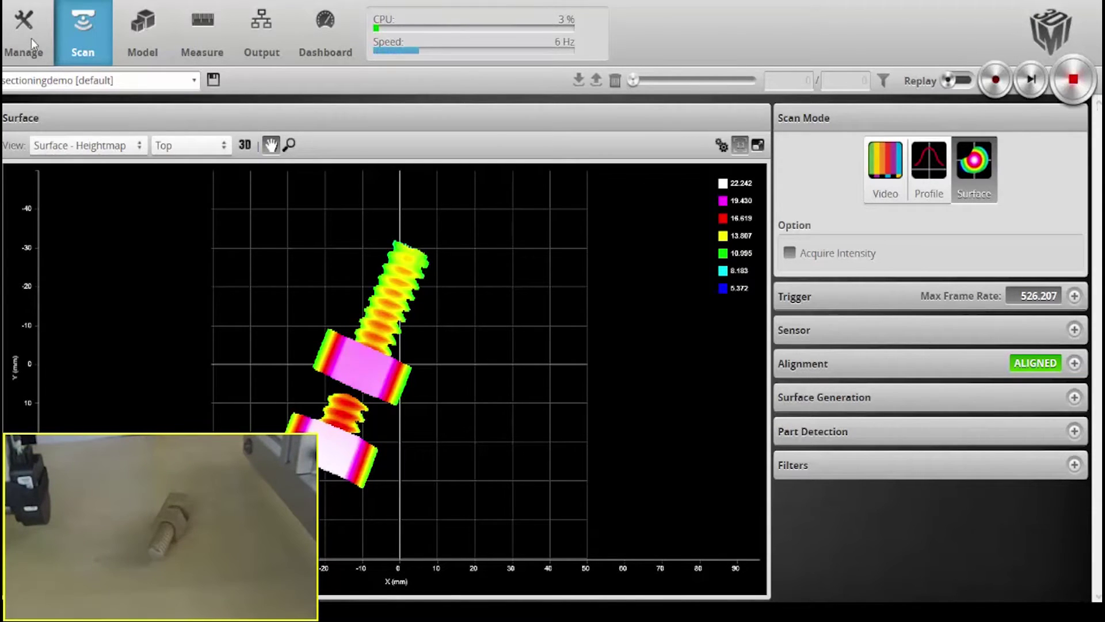
Set Part Detection to use Part as its frame of reference
click(868, 471)
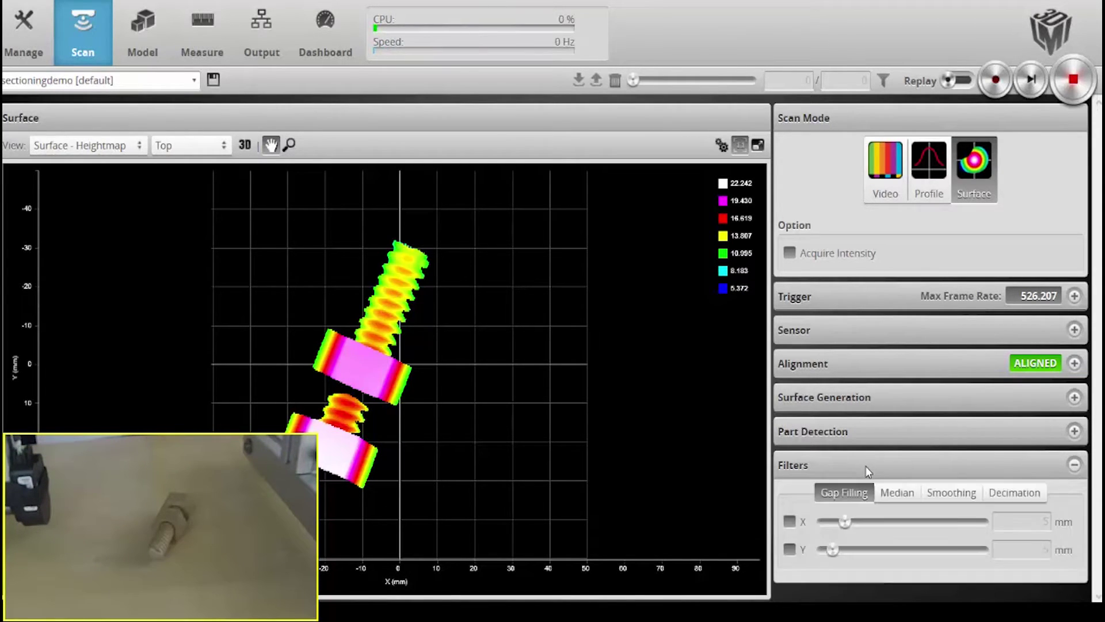
click(863, 436)
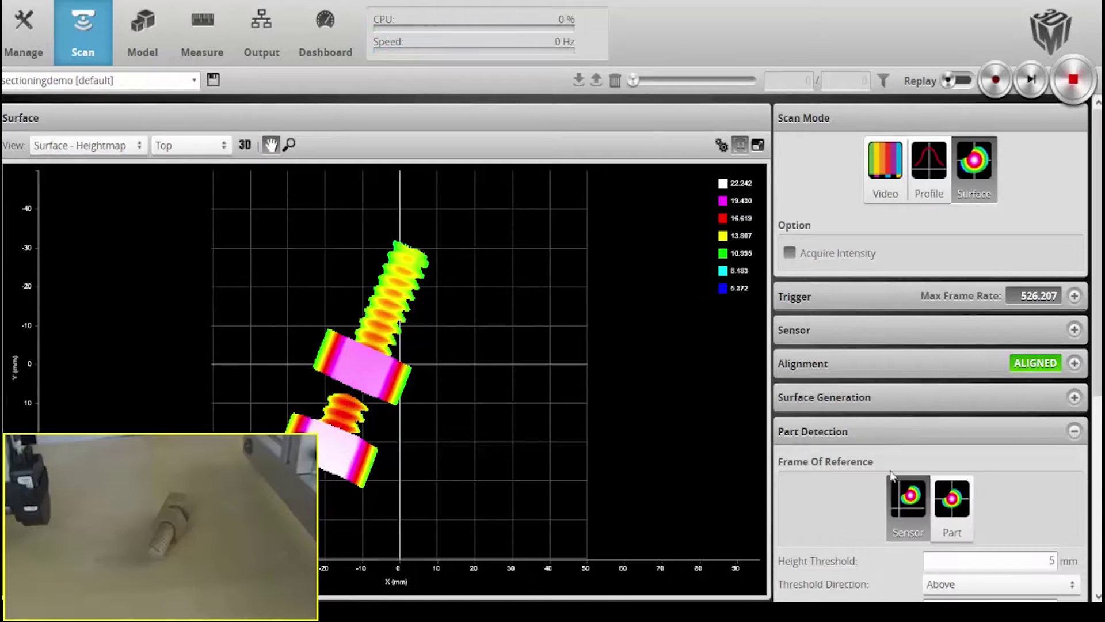
click(955, 507)
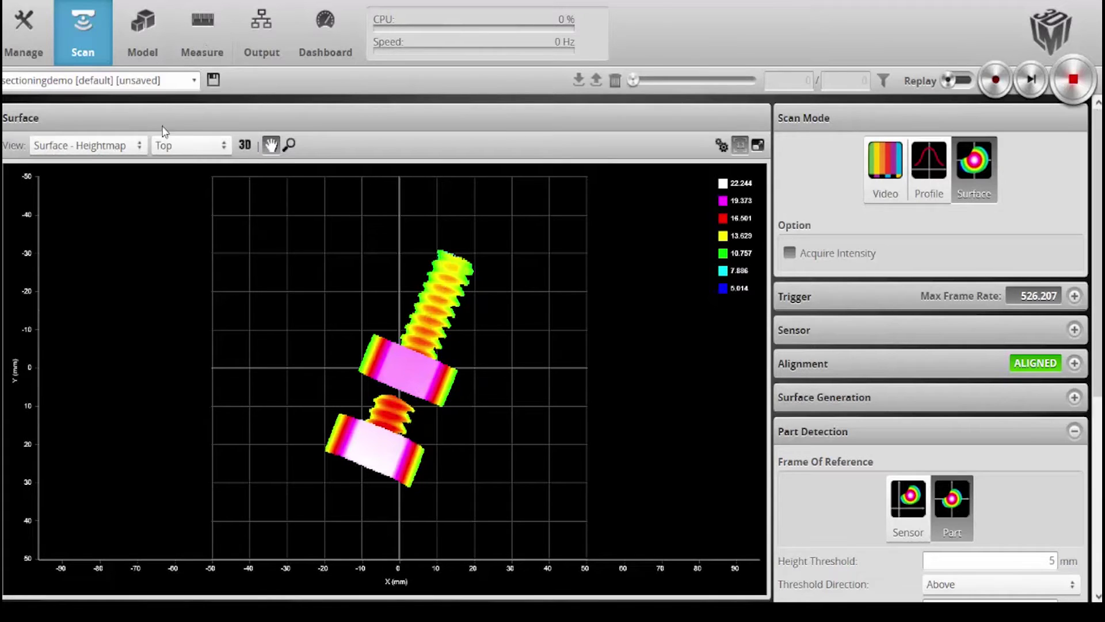
Preview the bolt in 3D from a low side view, then go to the Measure page
click(245, 145)
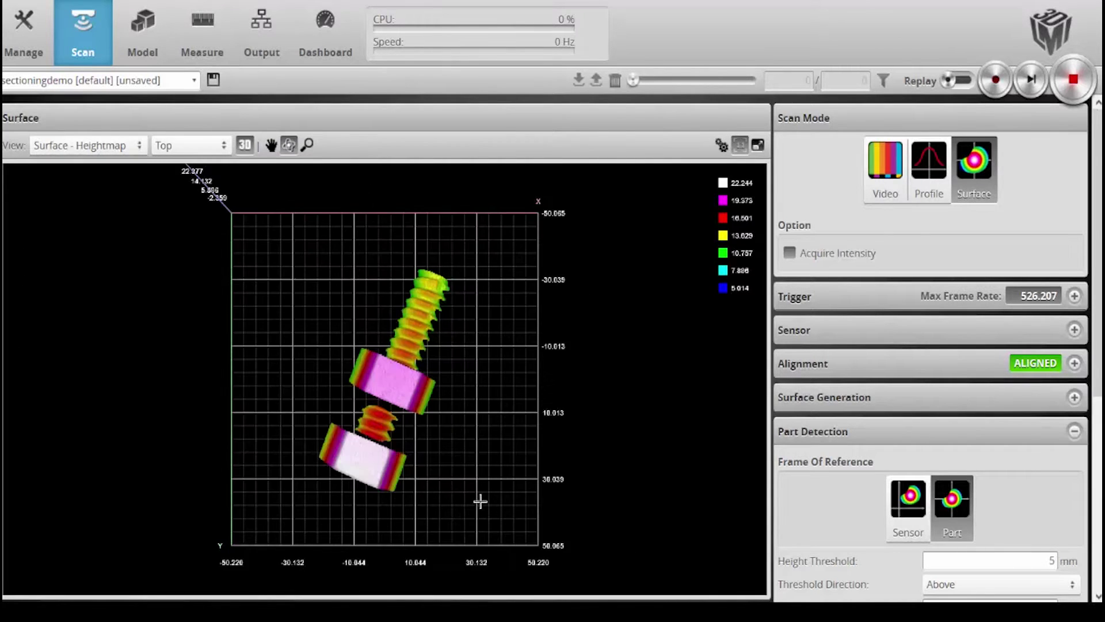
drag(478, 501, 358, 331)
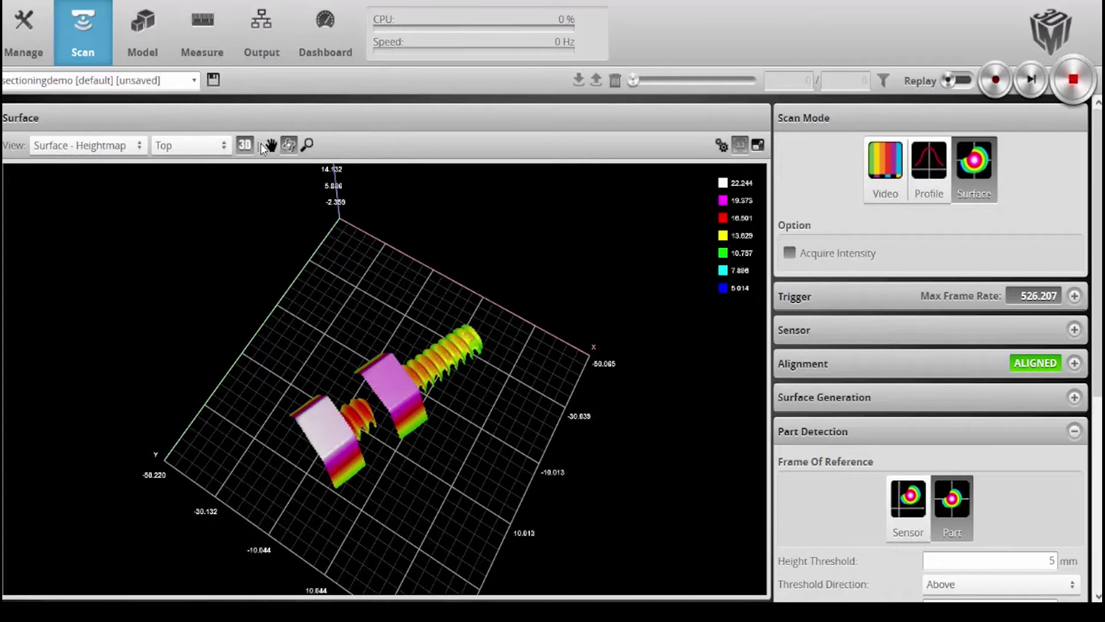
click(245, 145)
click(202, 35)
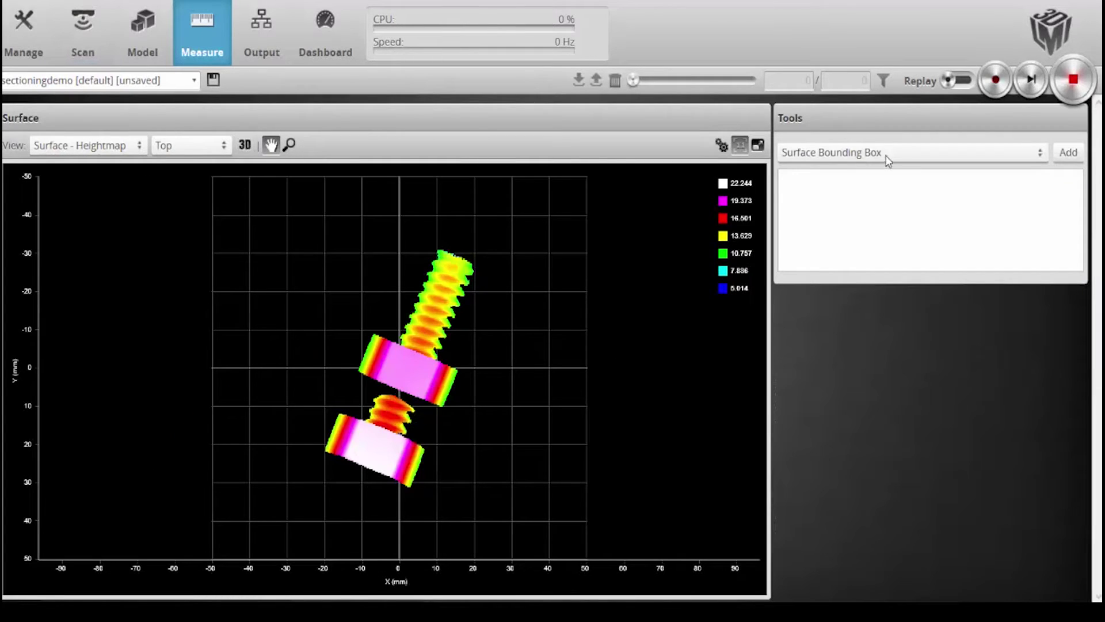
Add a Surface Bounding Box measurement and enlarge its region to cover the whole bolt
click(889, 157)
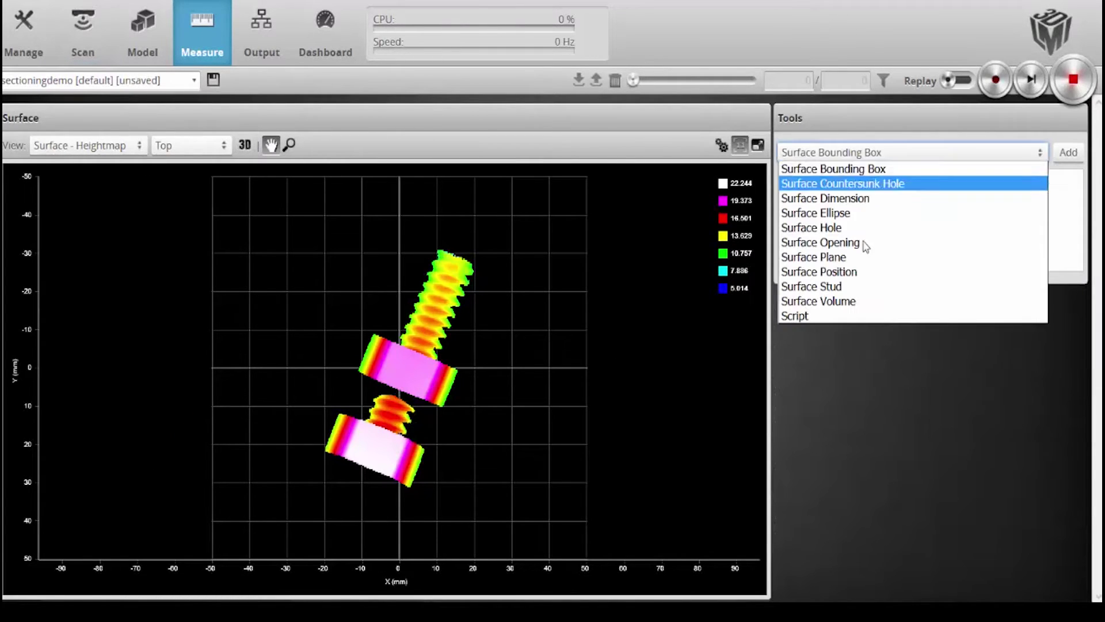
click(860, 173)
click(1074, 154)
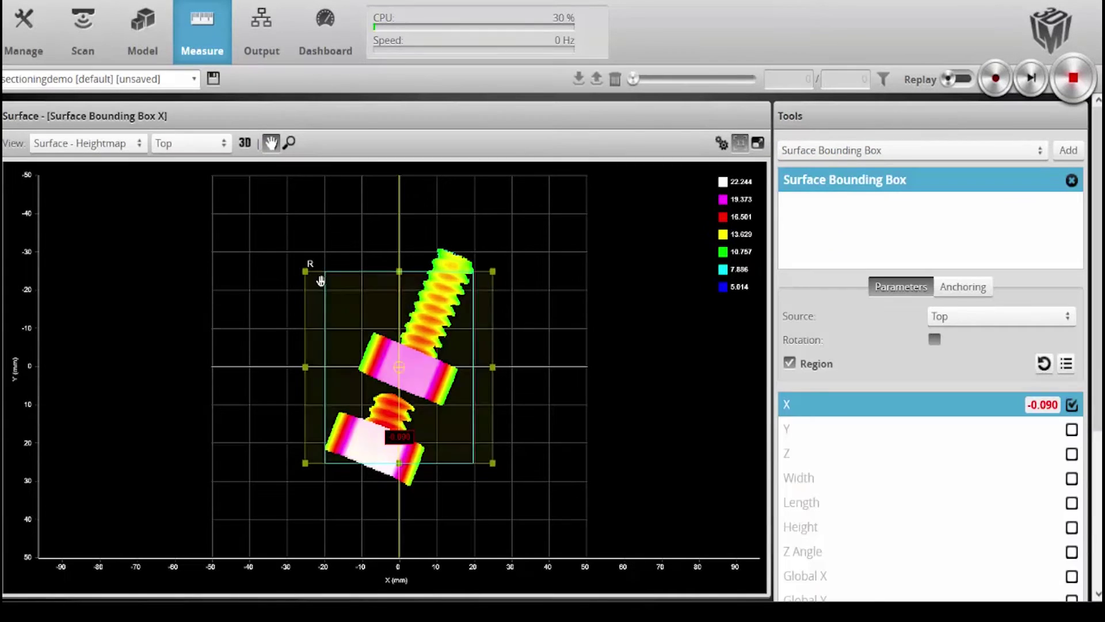
drag(305, 271, 252, 177)
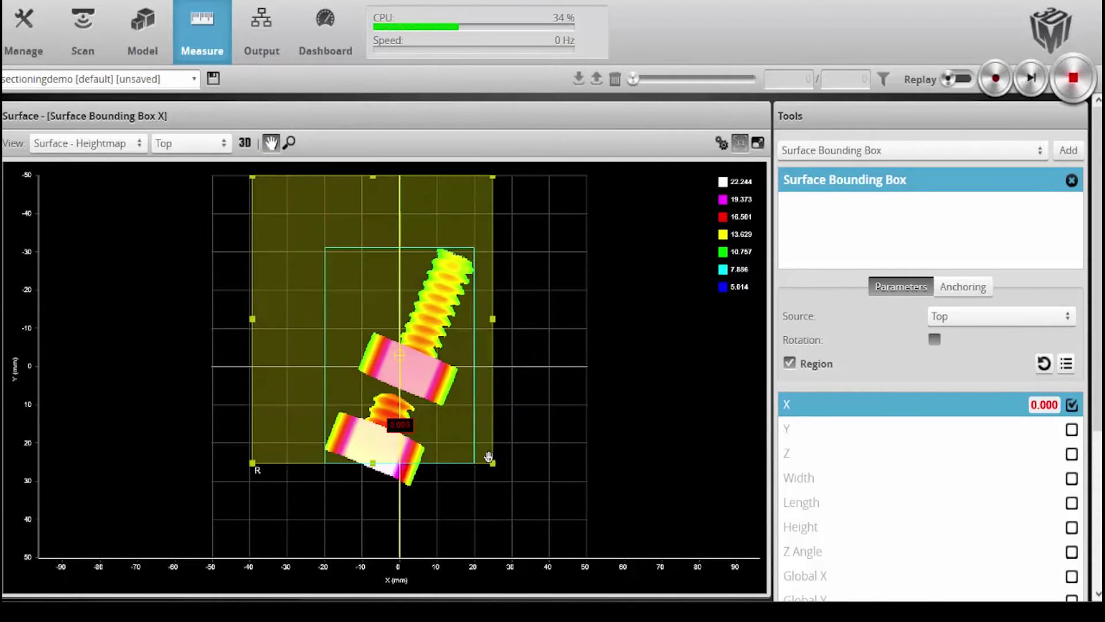
drag(492, 463, 544, 548)
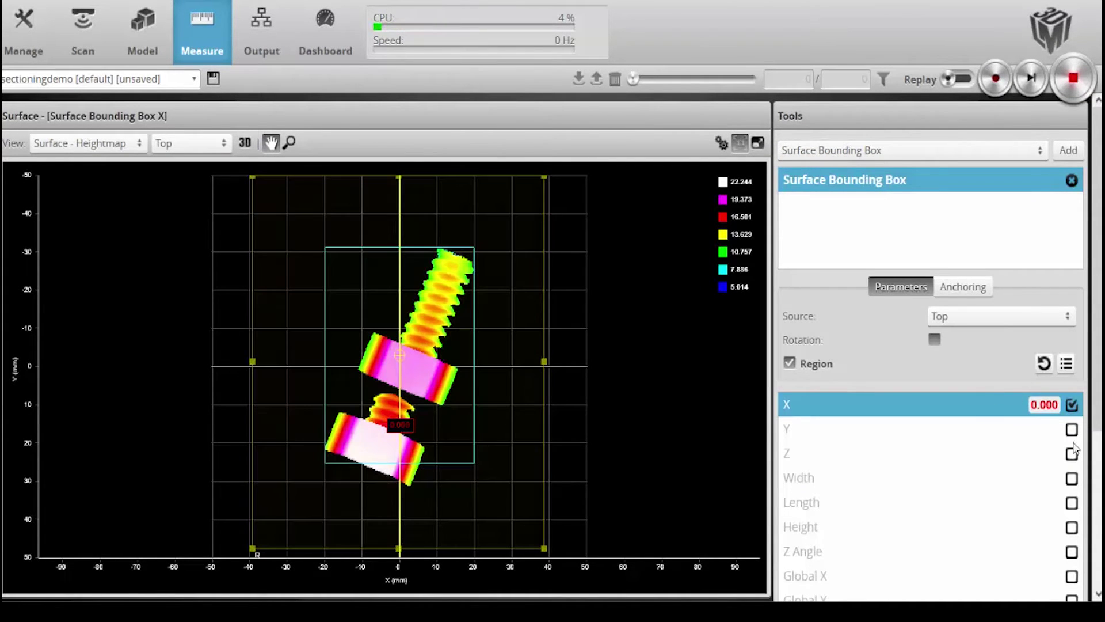
Enable the Y, Z, Global Y, Global X, Width and Length outputs of the bounding box
click(1071, 430)
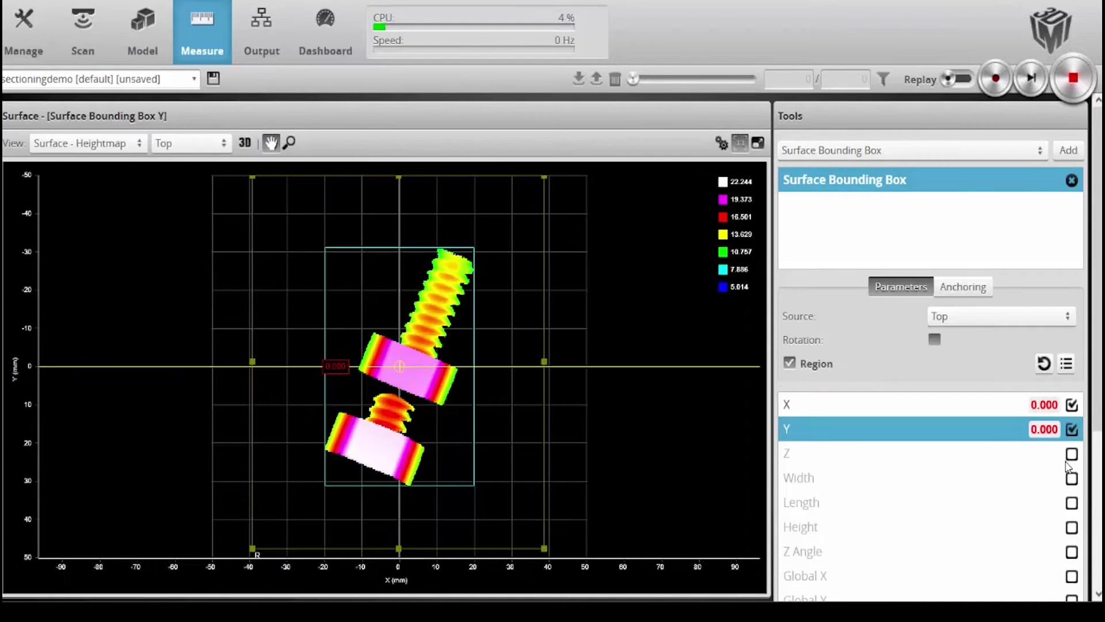
click(1071, 454)
scroll(1071, 469, down, 3)
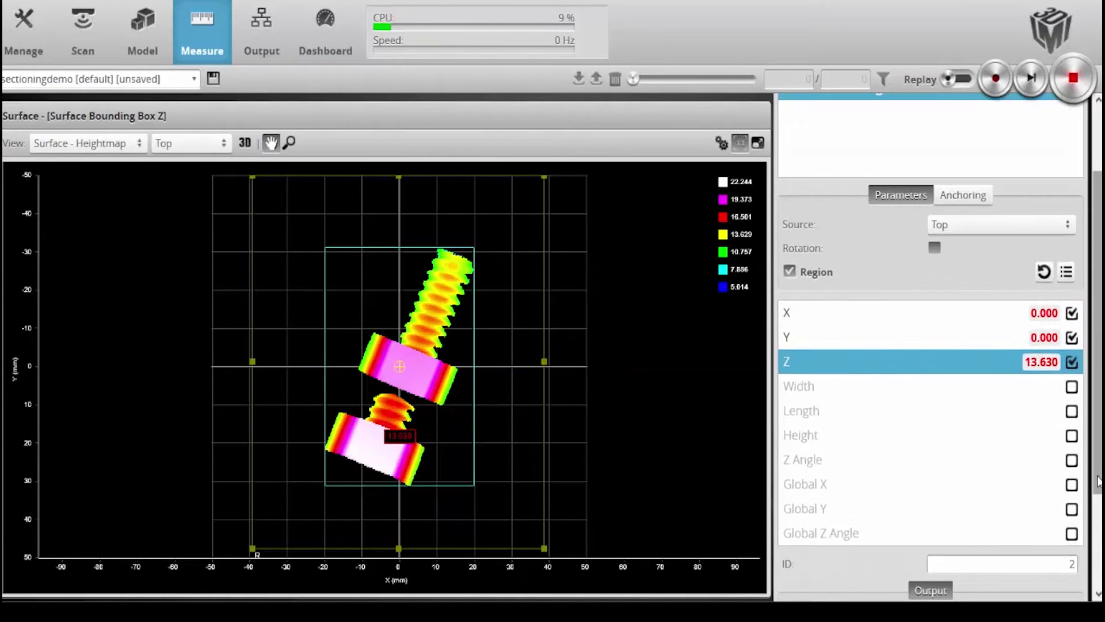
click(1072, 506)
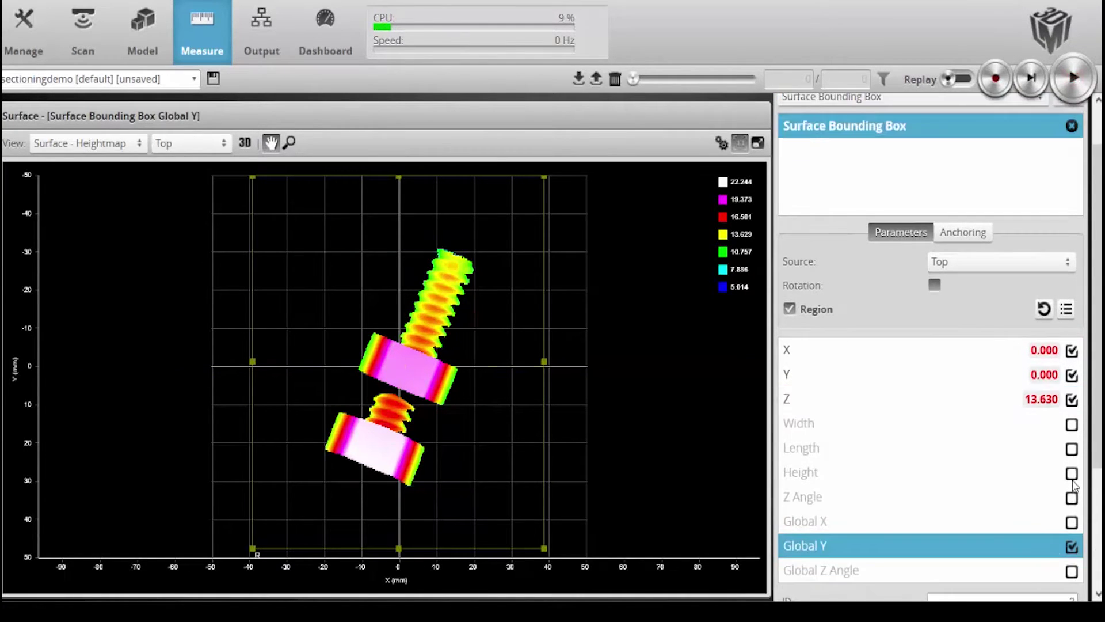
click(1072, 522)
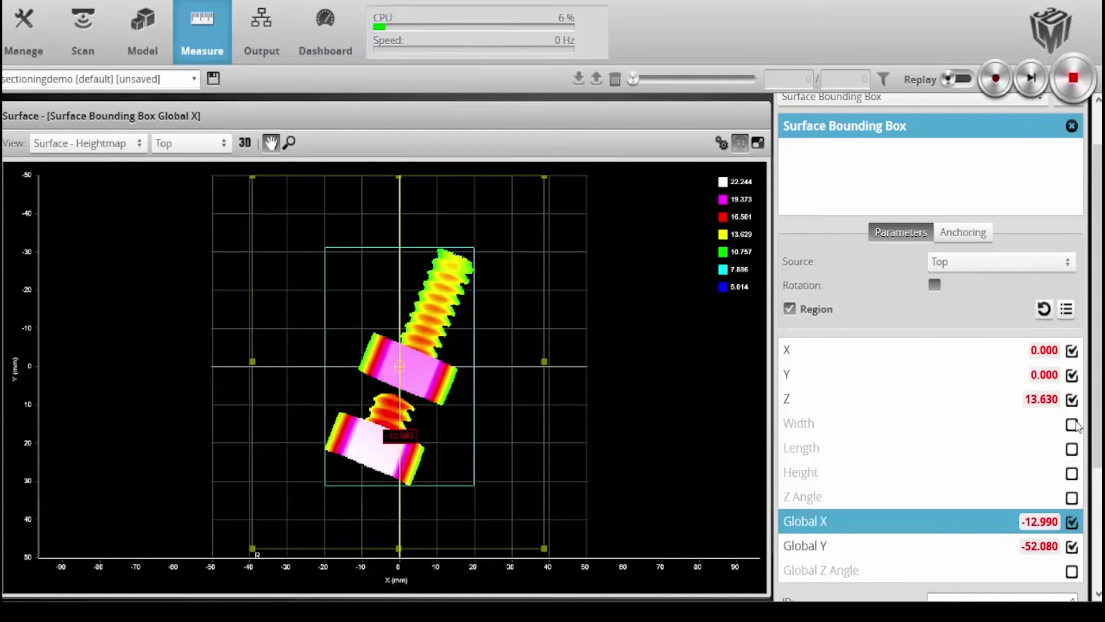
click(1072, 425)
click(1072, 449)
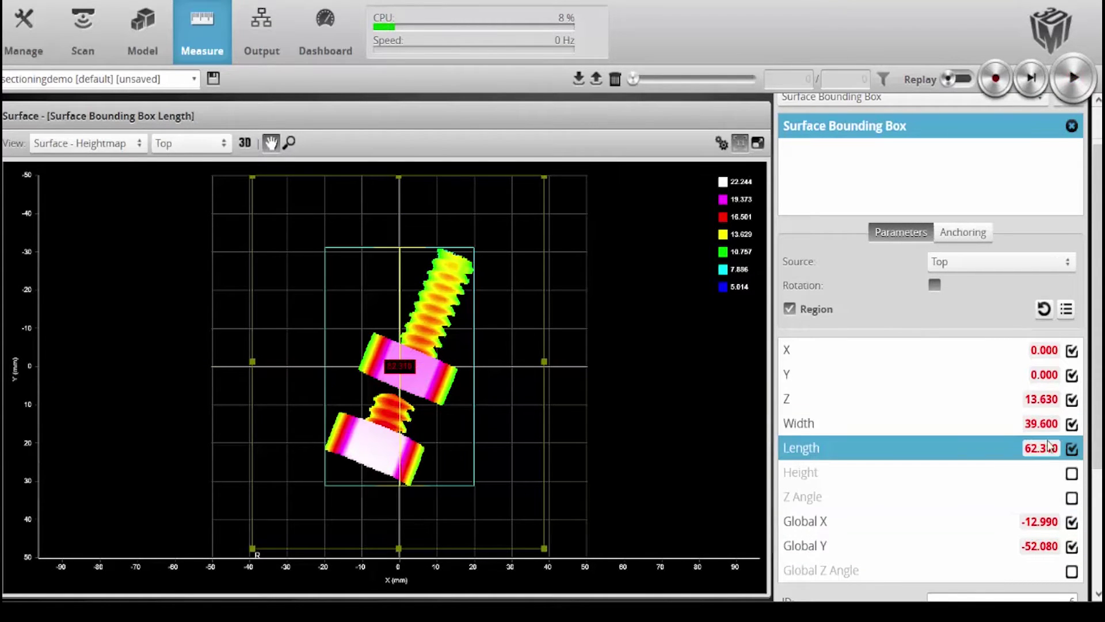
click(245, 143)
Enable bounding-box Rotation and verify in 3D it fits the tilted bolt (Width 25.140, Length 60.962)
drag(403, 323, 437, 437)
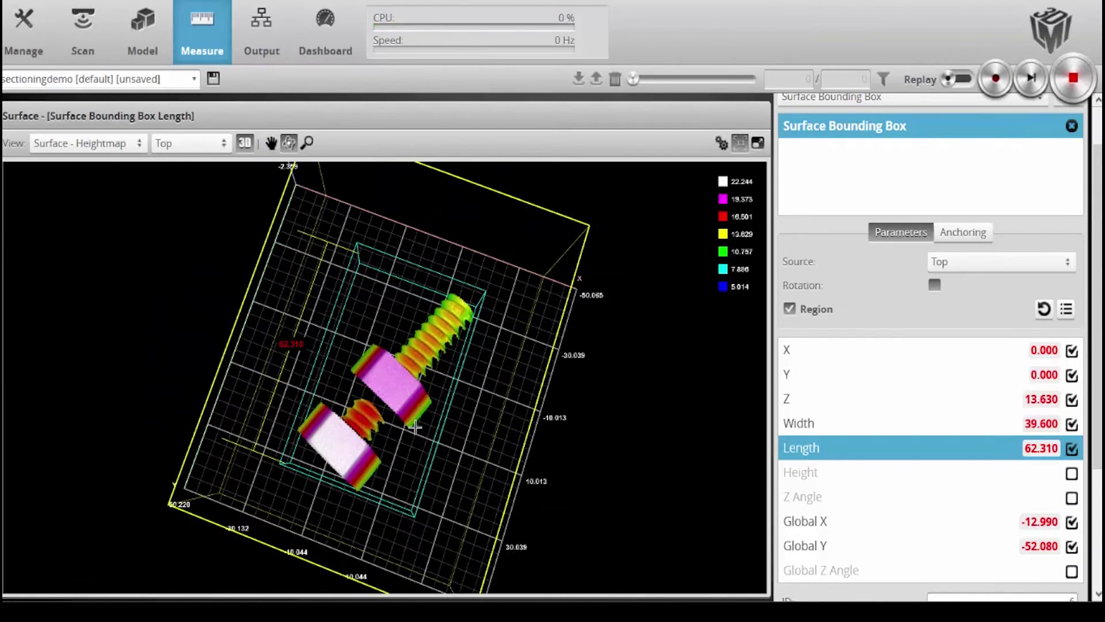
click(934, 285)
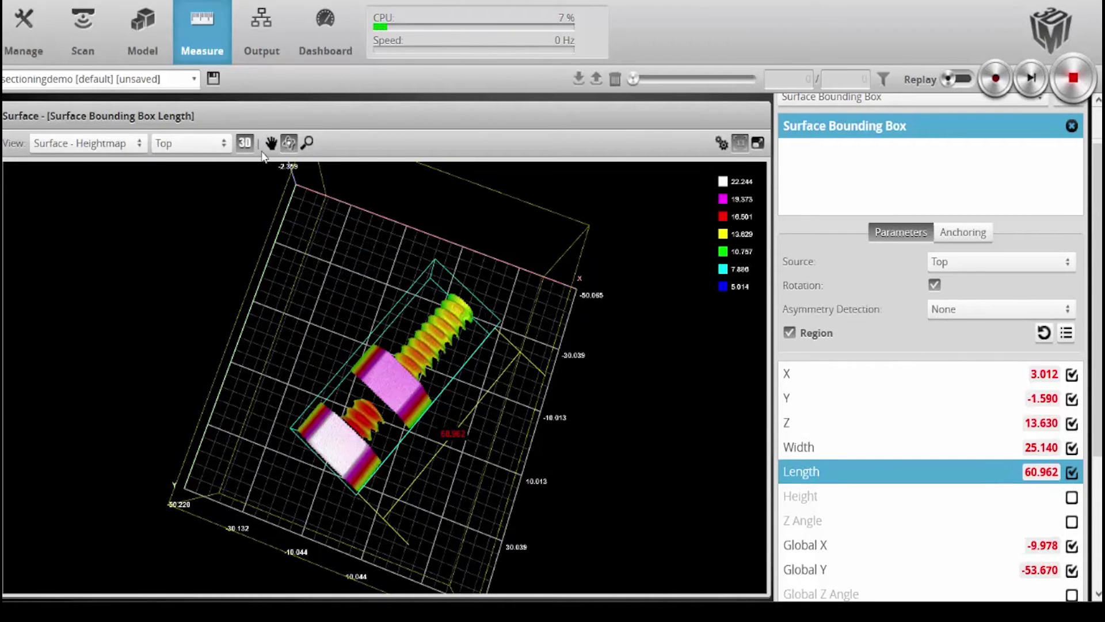
click(245, 143)
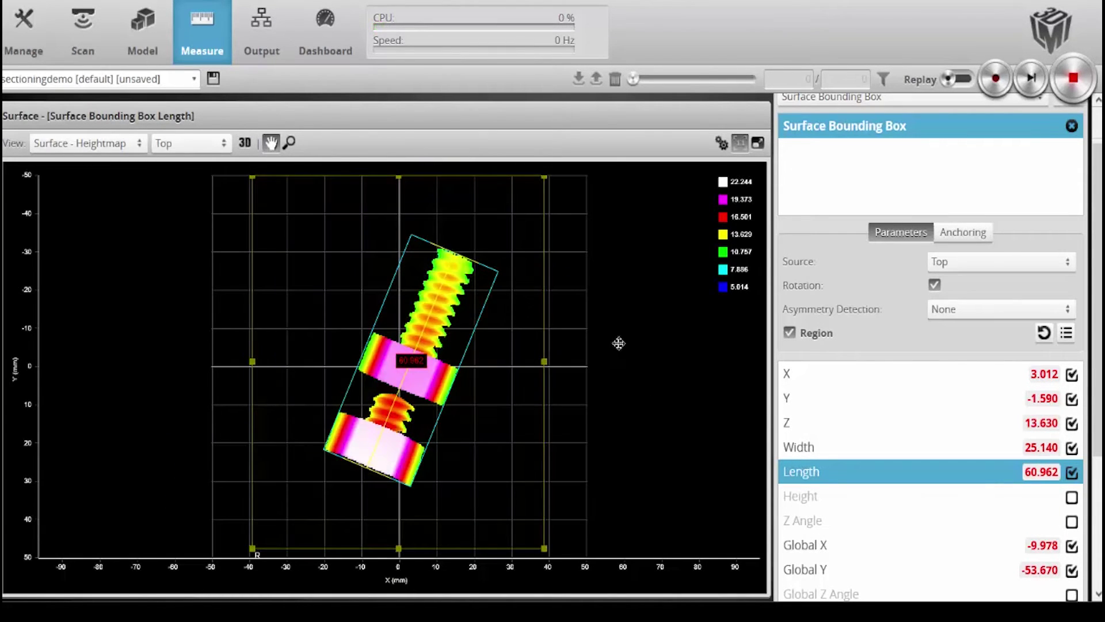
click(244, 142)
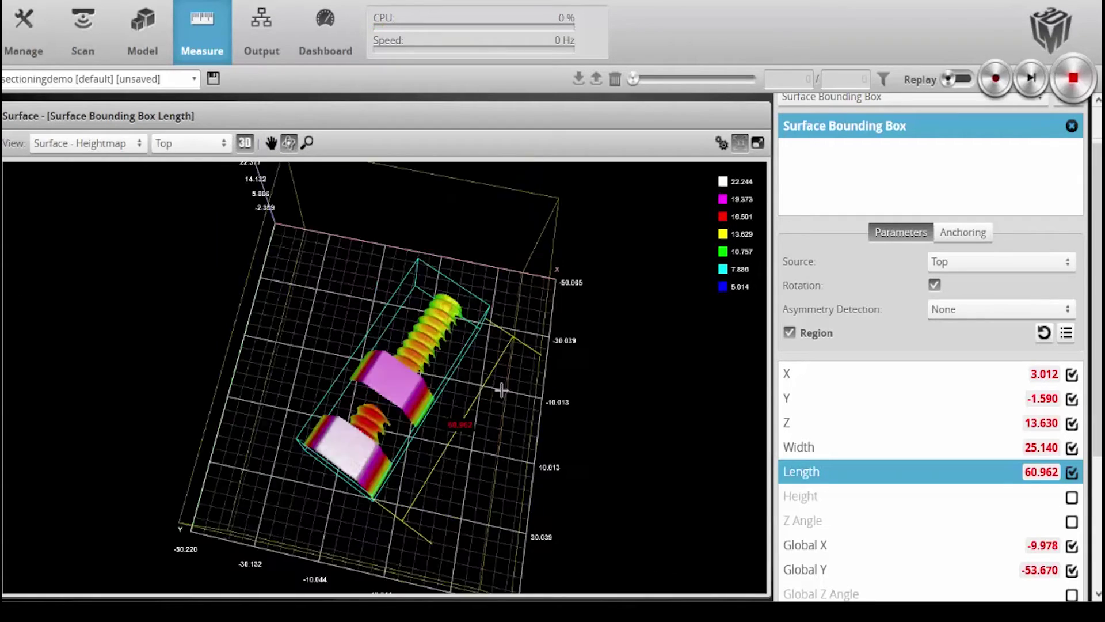
drag(501, 390, 530, 378)
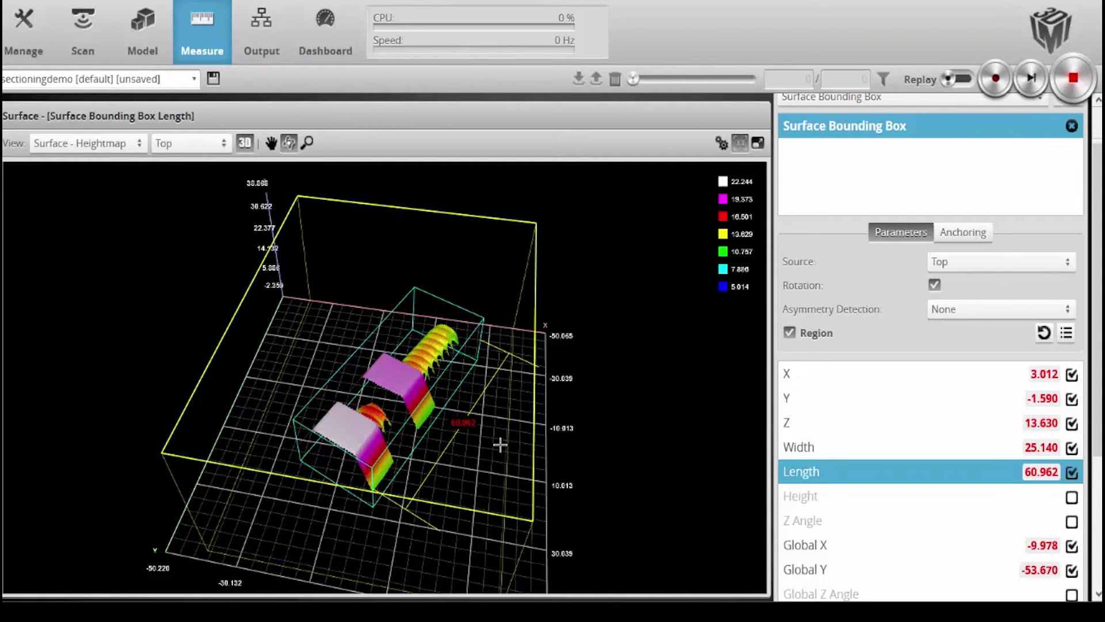
drag(499, 447, 470, 390)
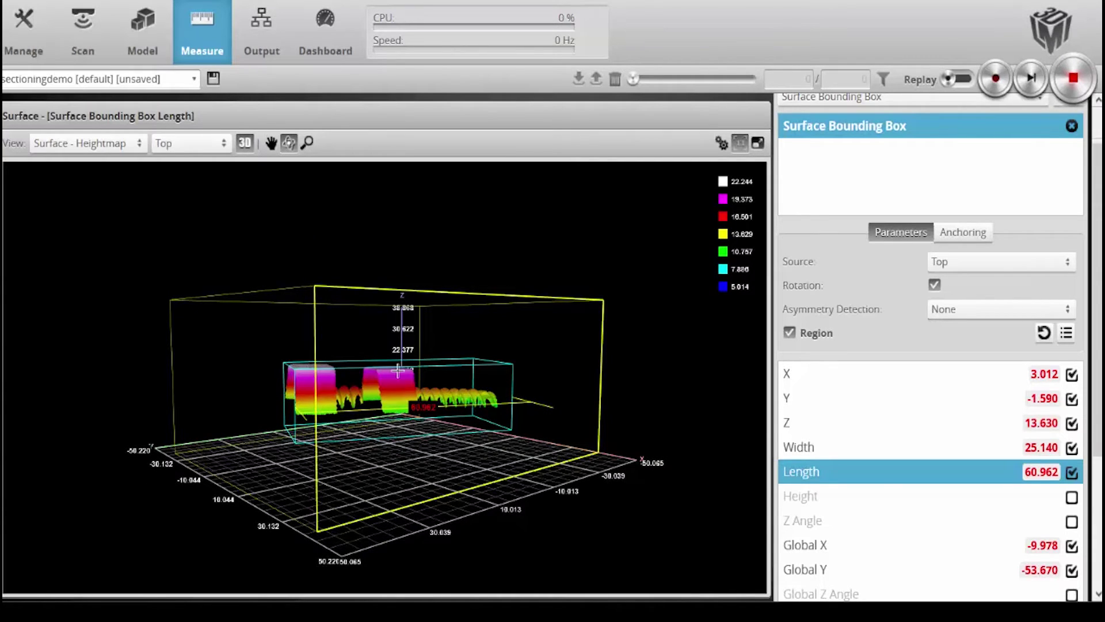
click(243, 144)
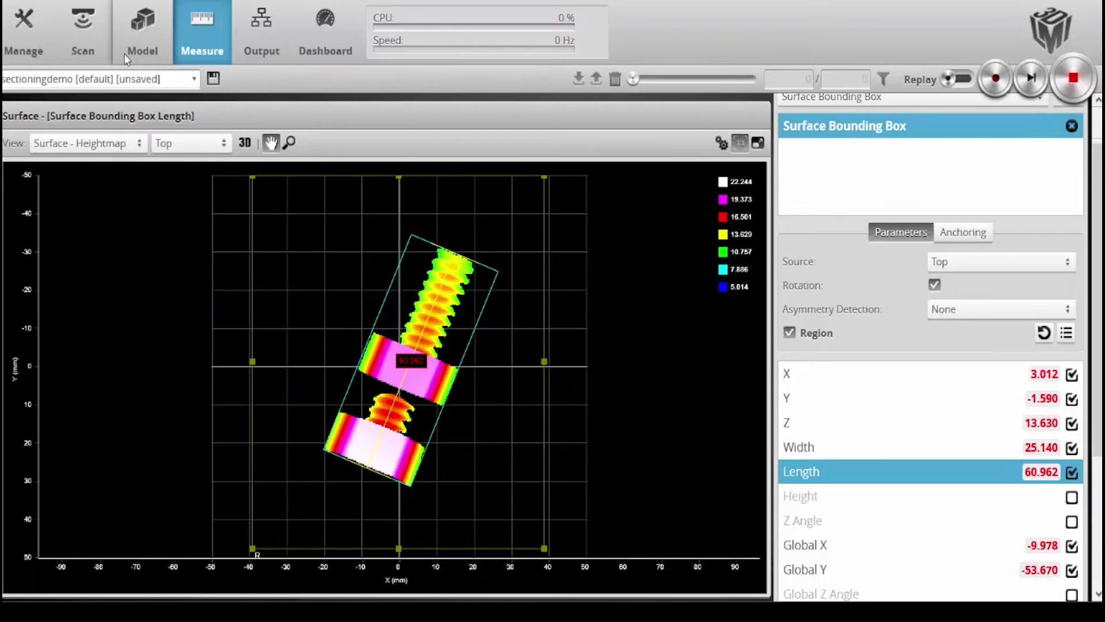
Turn on part matching with the Bounding Box algorithm and asymmetry detection Along Major Axis
click(91, 43)
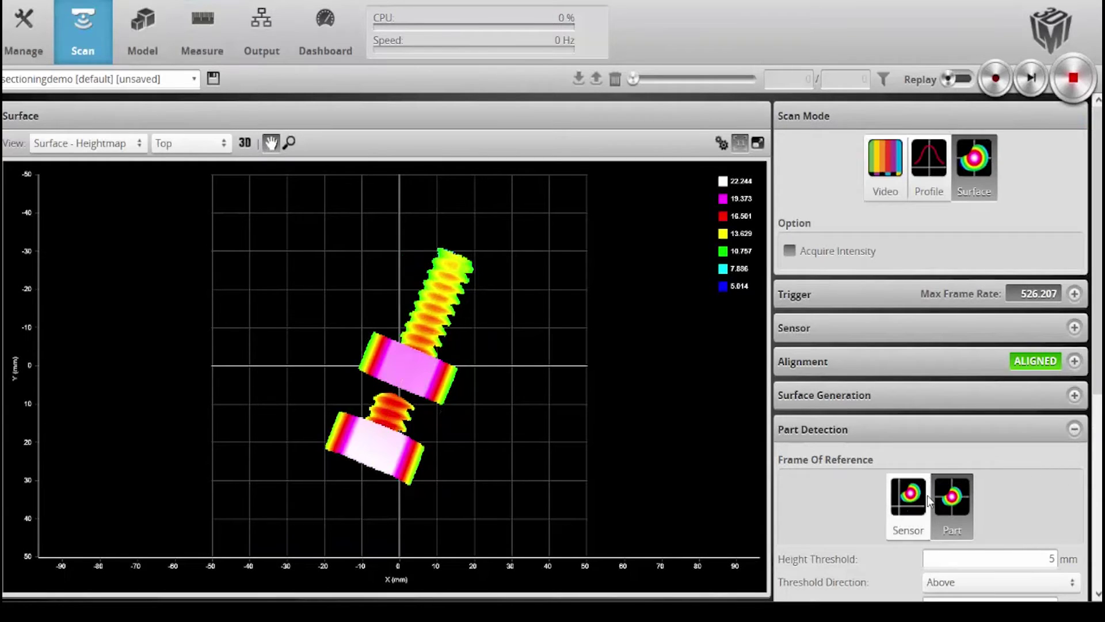
click(146, 26)
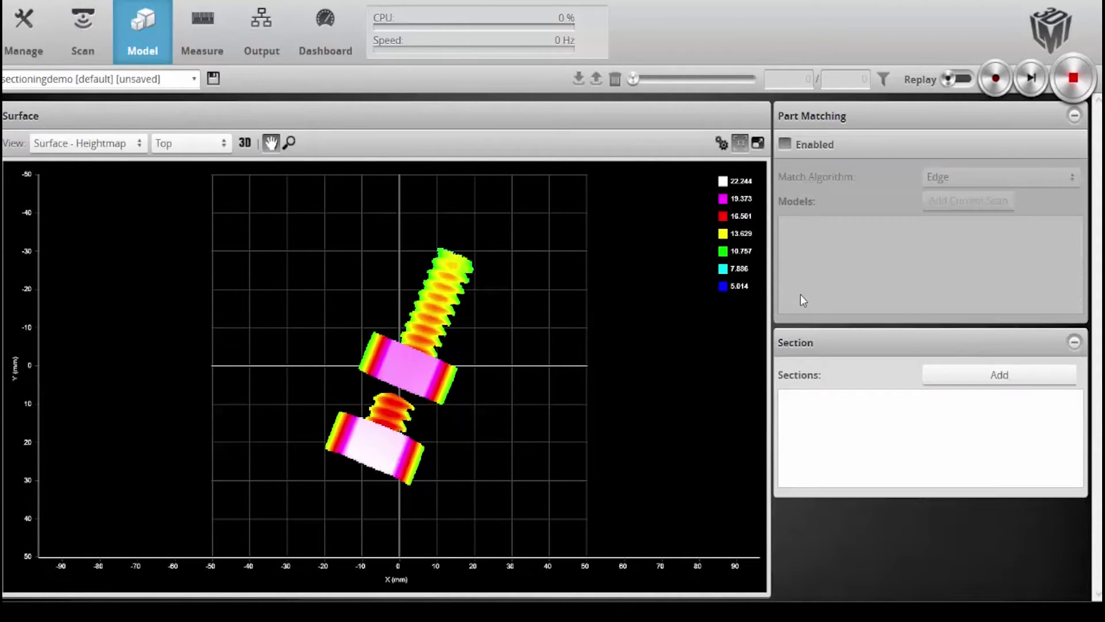
click(785, 144)
click(994, 182)
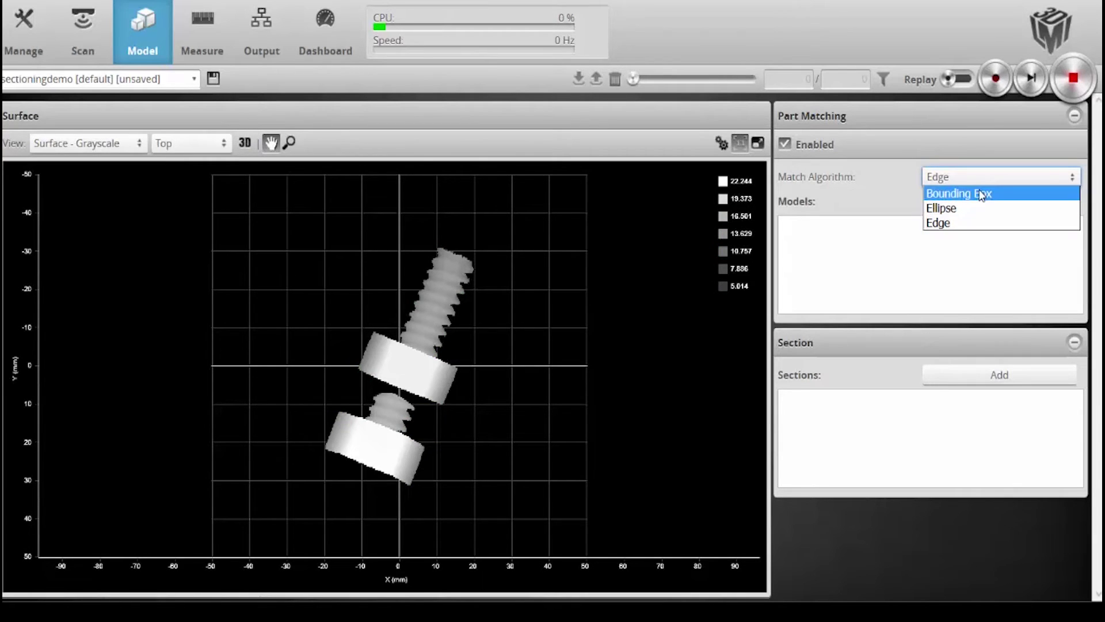
click(981, 195)
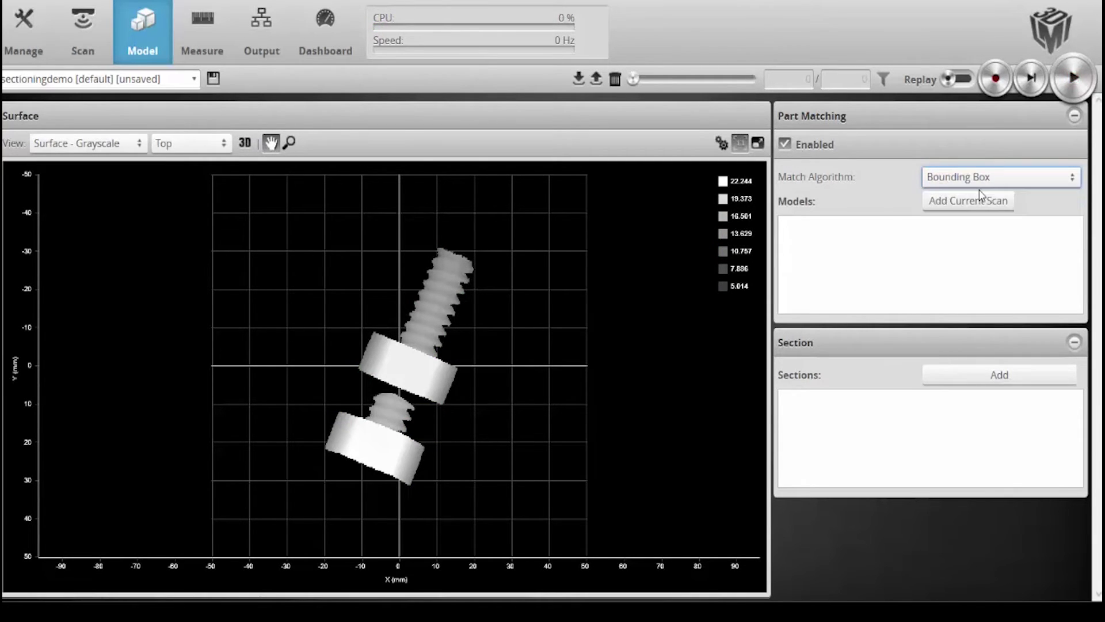
click(966, 258)
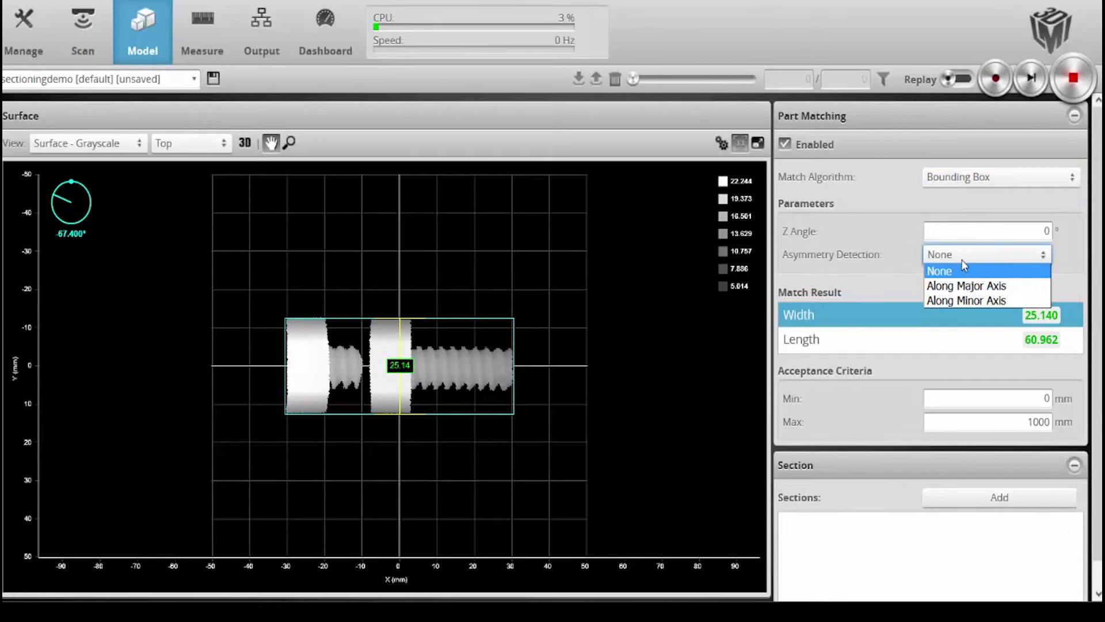
click(965, 287)
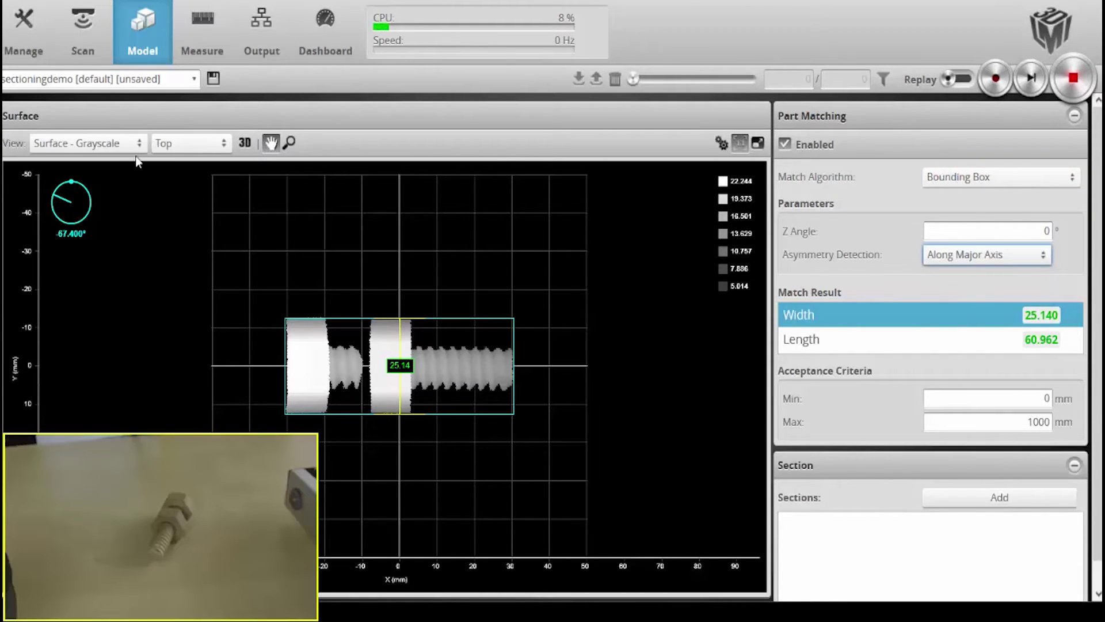
Display the surface as a heightmap and add a new section across the part
click(106, 144)
click(105, 171)
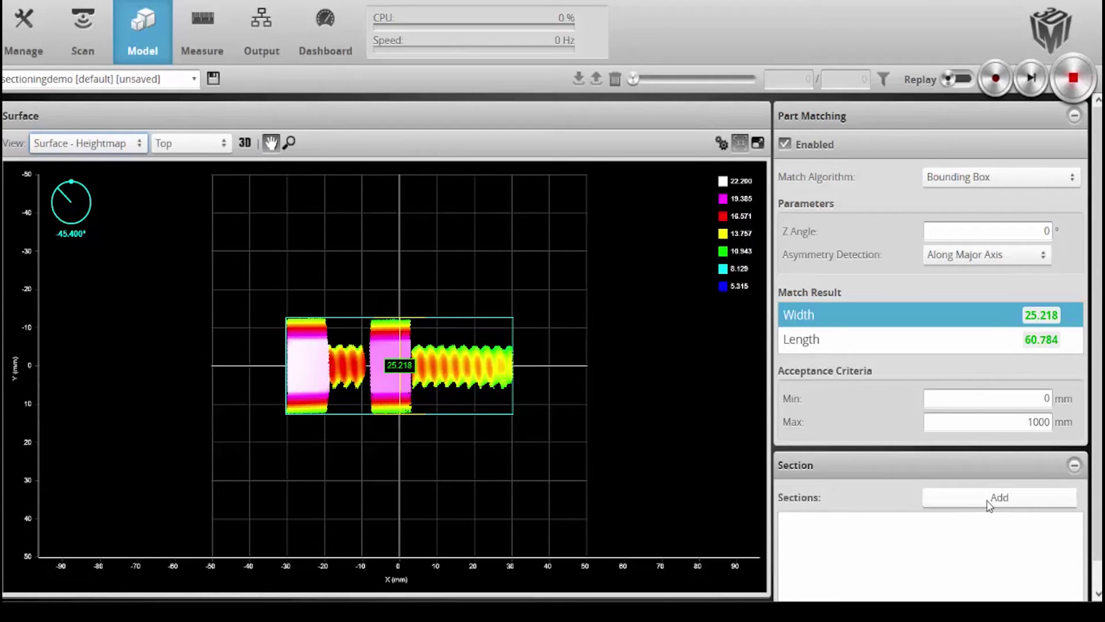
click(989, 498)
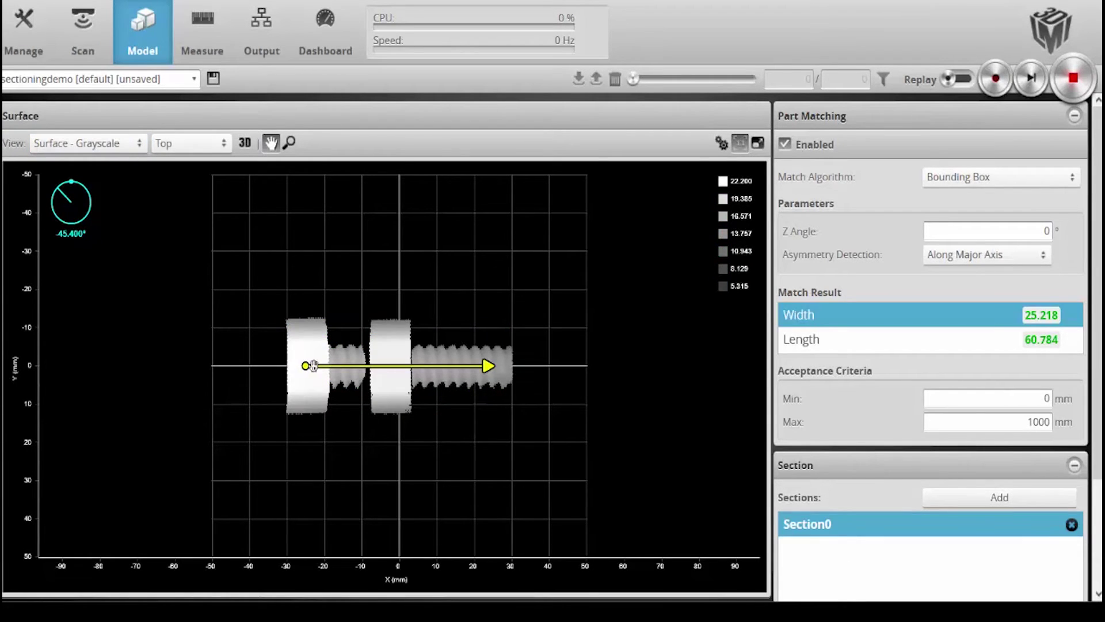
Extend the section line beyond both ends of the bolt
drag(313, 365, 266, 371)
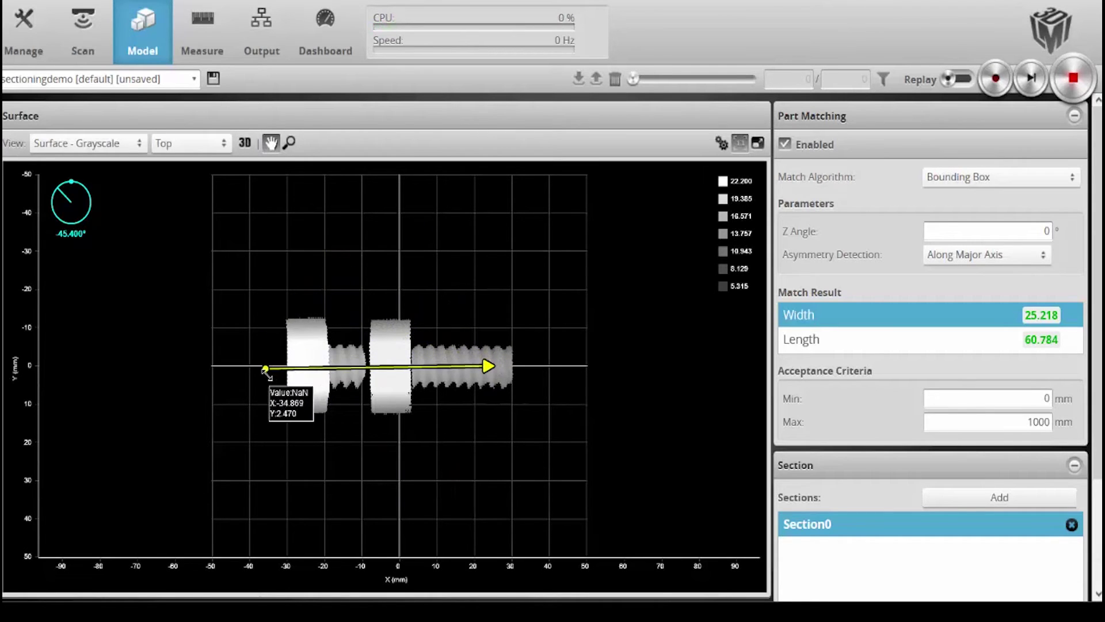
drag(266, 369, 248, 367)
drag(498, 368, 539, 366)
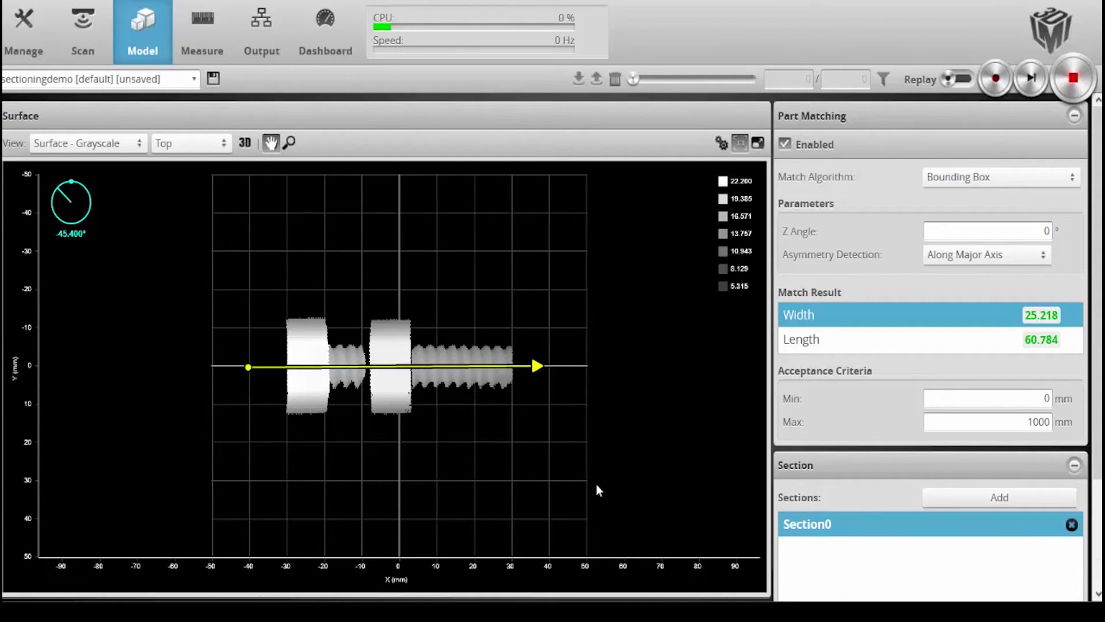
Rename Section0 to 'Lengthwise'
double_click(827, 523)
key(ctrl+a)
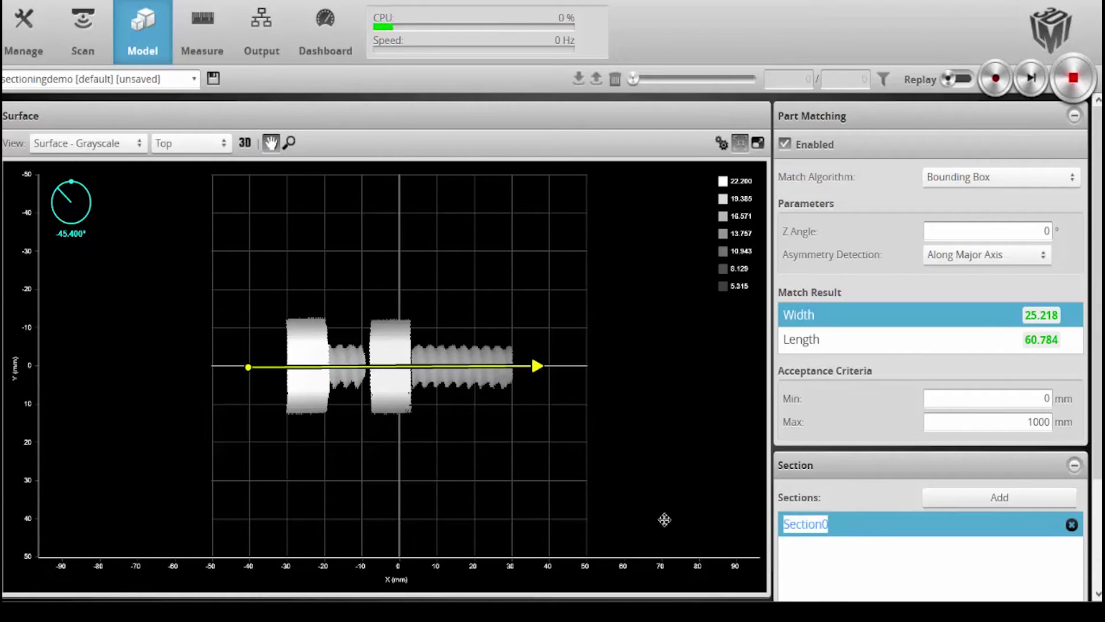
text(Lengthwise)
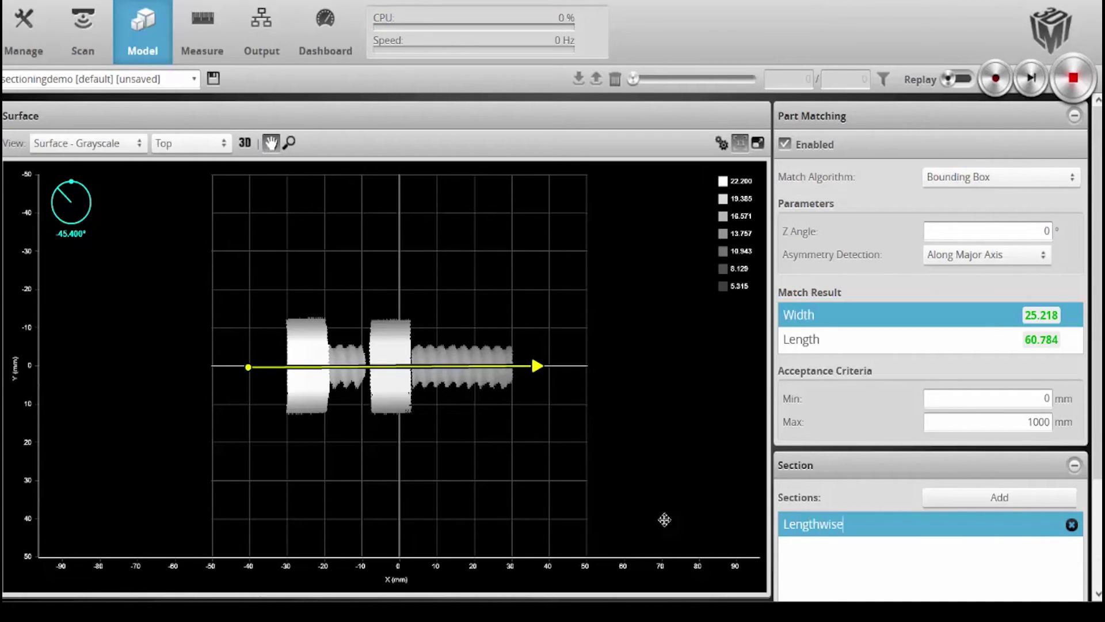
click(833, 587)
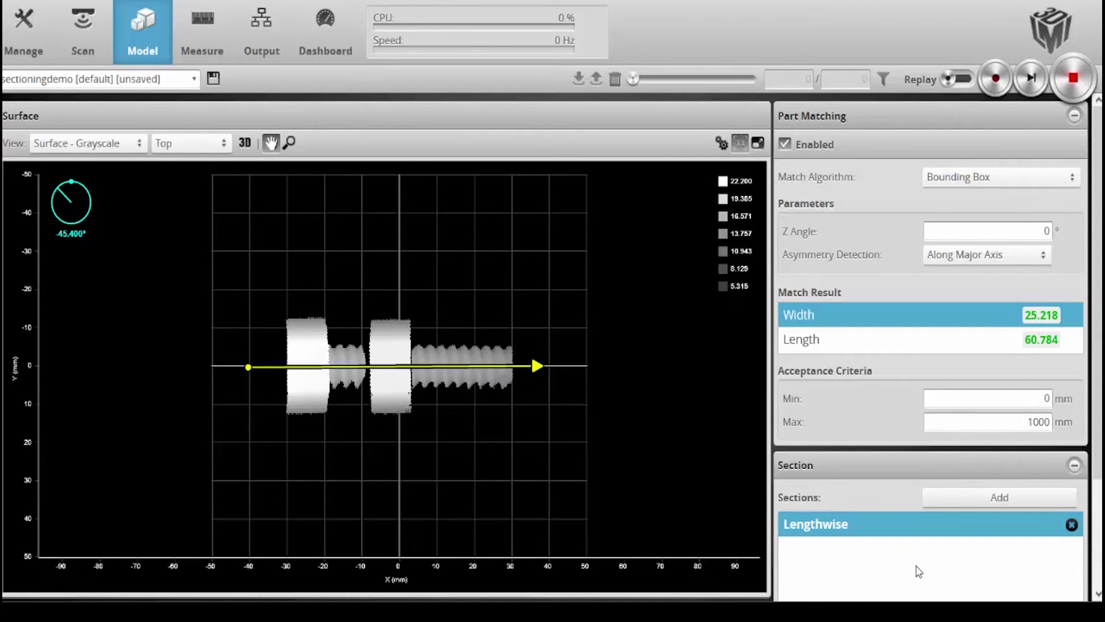
On the Measure page with the Surface heightmap view, add a Profile Dimension tool
click(193, 34)
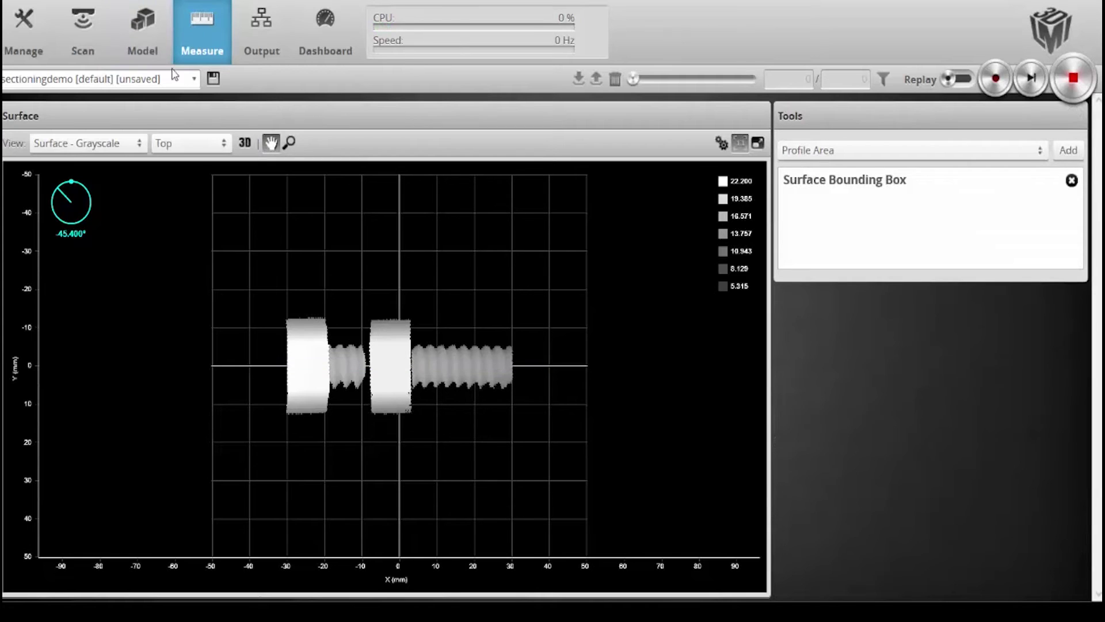
click(133, 144)
click(121, 158)
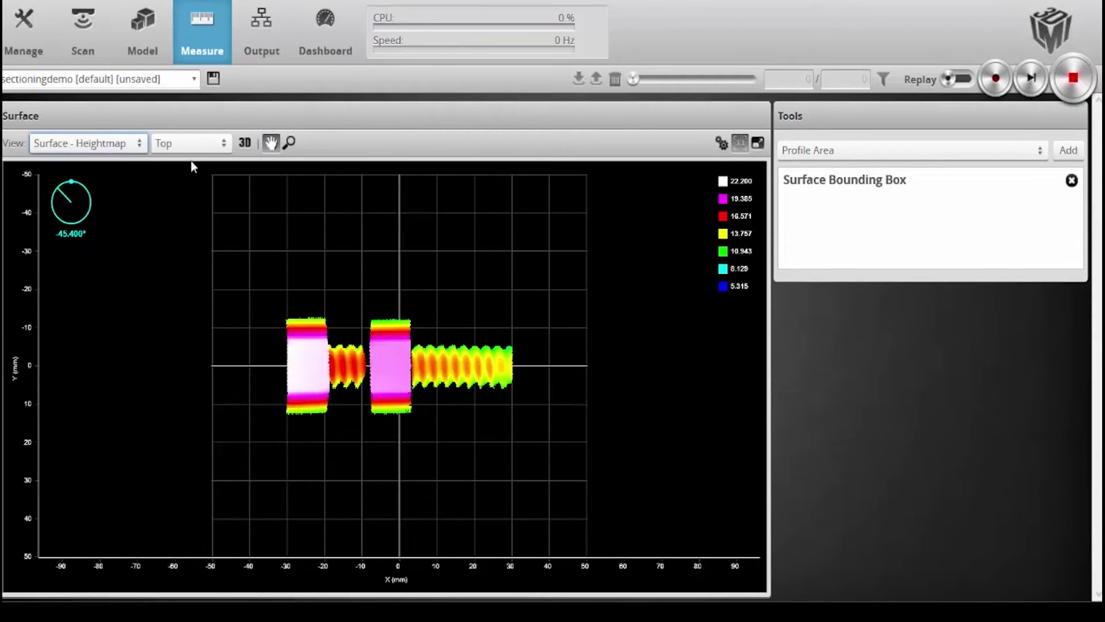
click(905, 157)
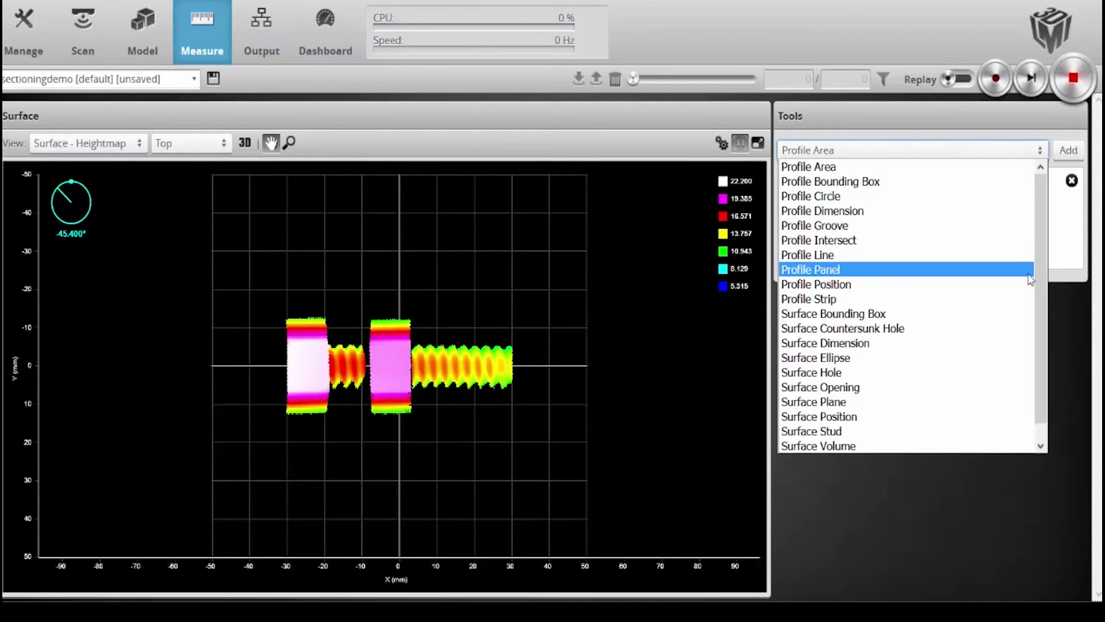
scroll(893, 293, down, 1)
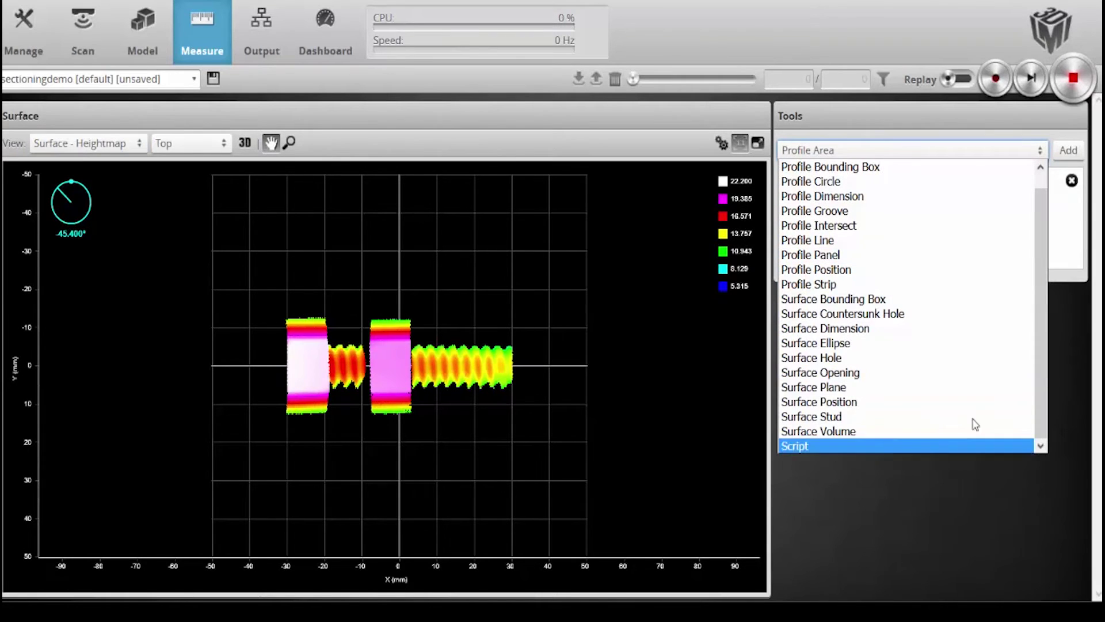
scroll(1041, 337, up, 1)
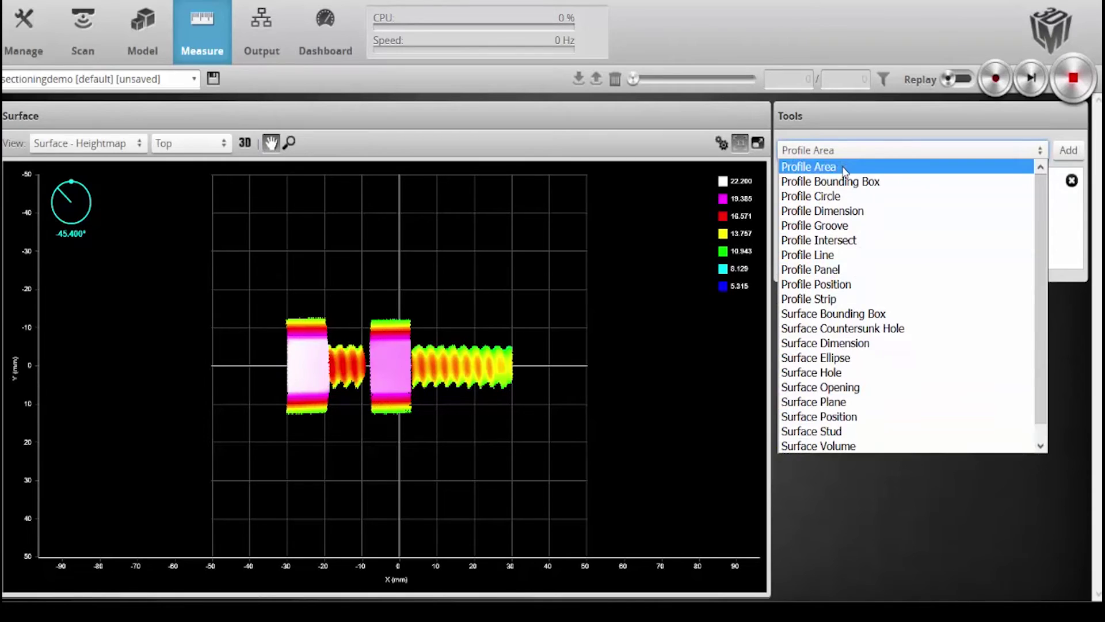
click(833, 213)
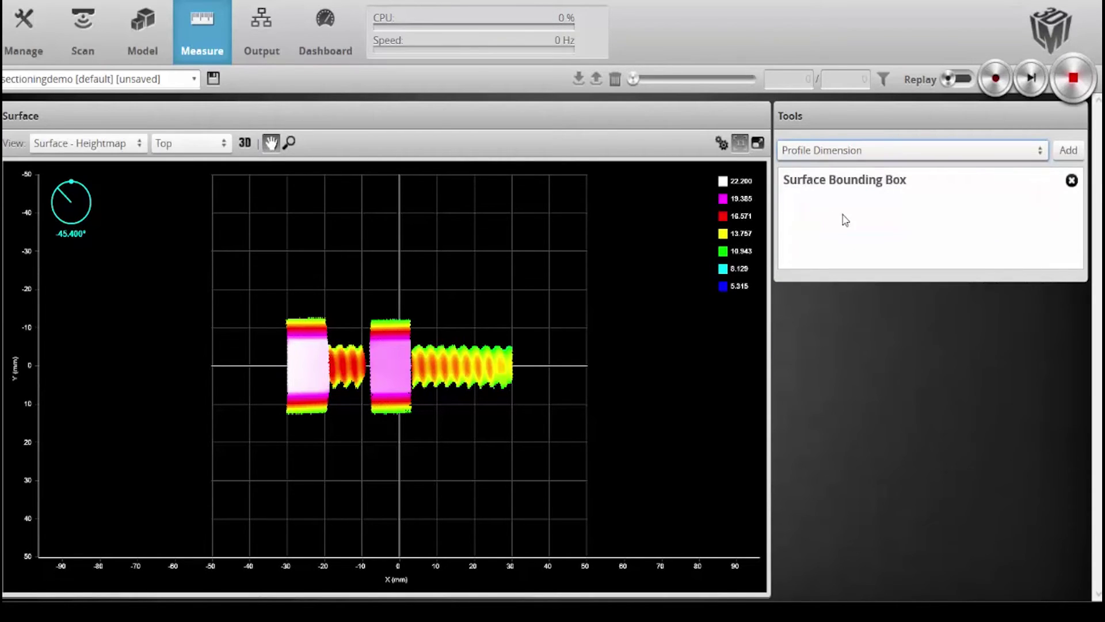
click(1068, 151)
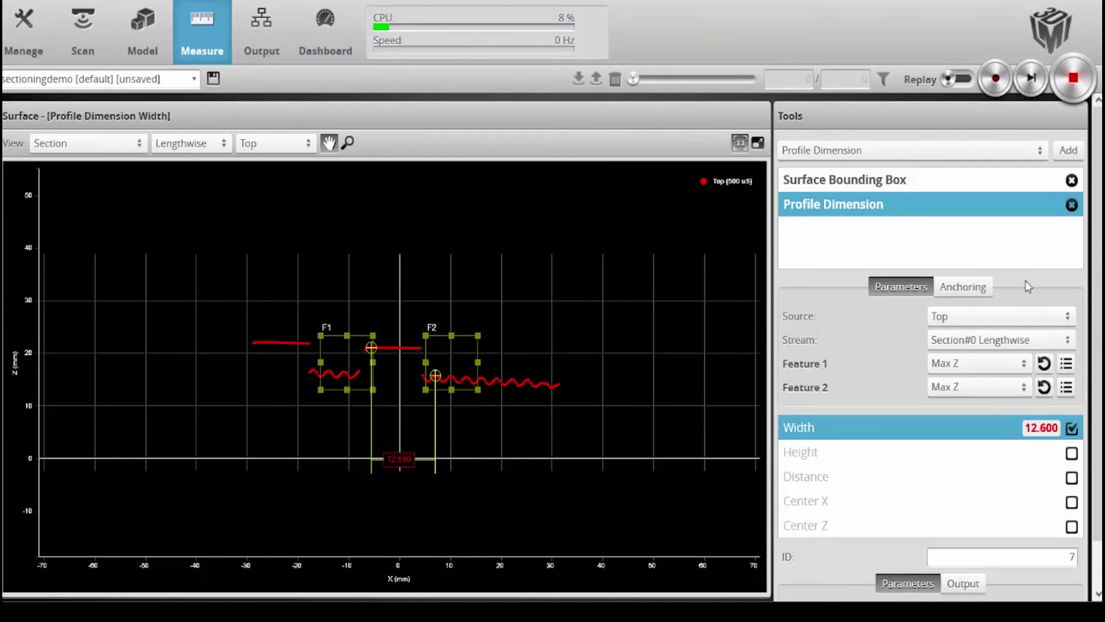
Keep Section#0 Lengthwise as the stream and place the F1 and F2 regions on the two nuts
click(996, 342)
click(995, 343)
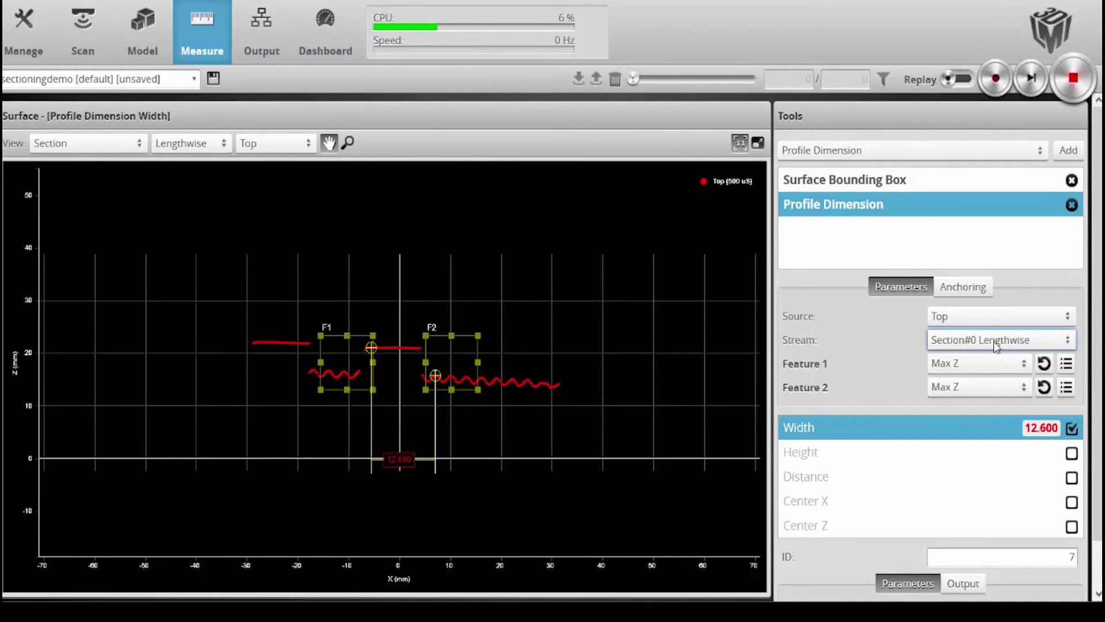
click(994, 341)
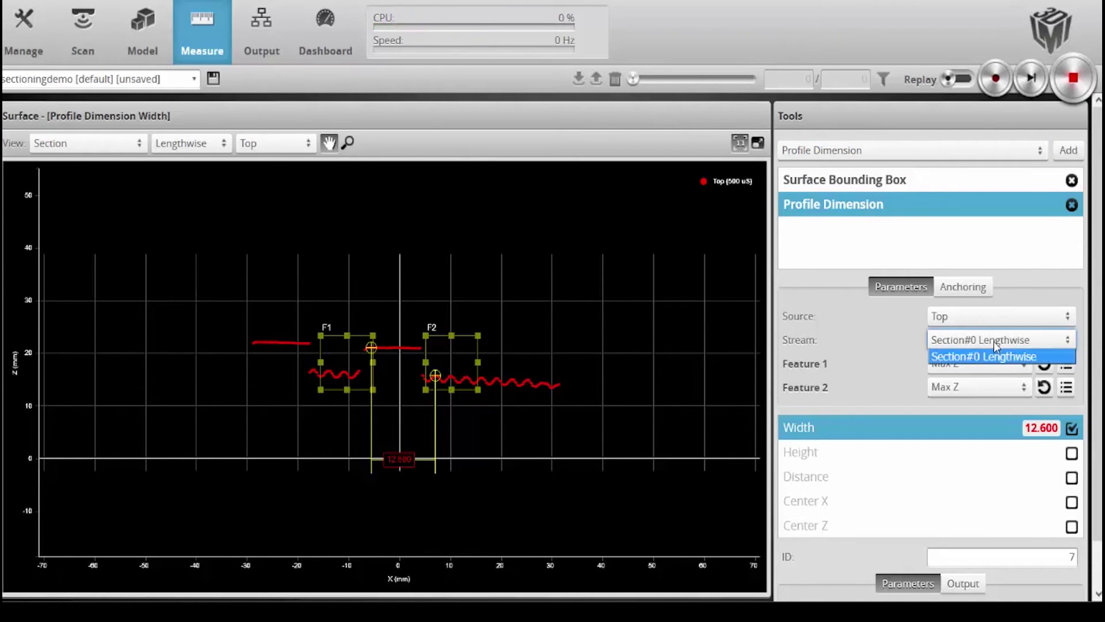
click(995, 344)
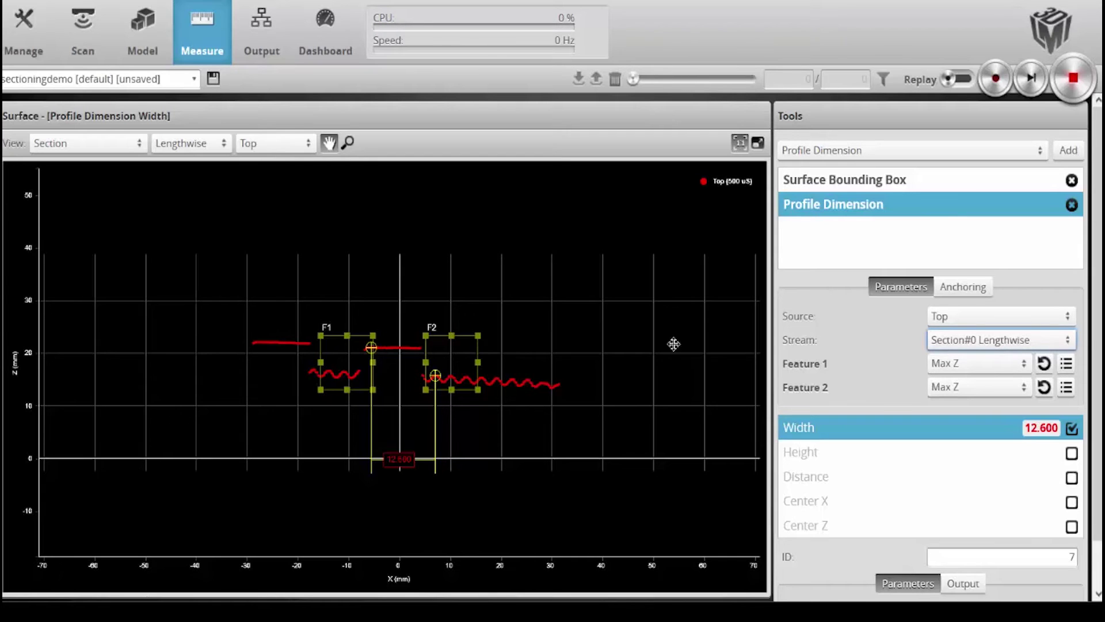
click(344, 346)
drag(344, 346, 319, 338)
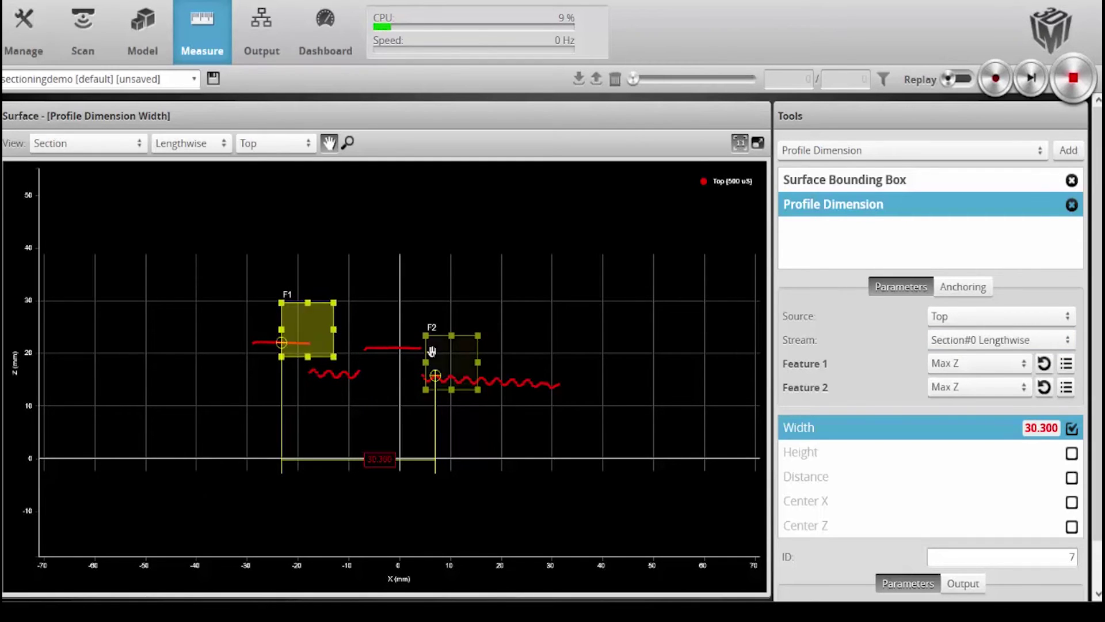
drag(451, 352, 377, 324)
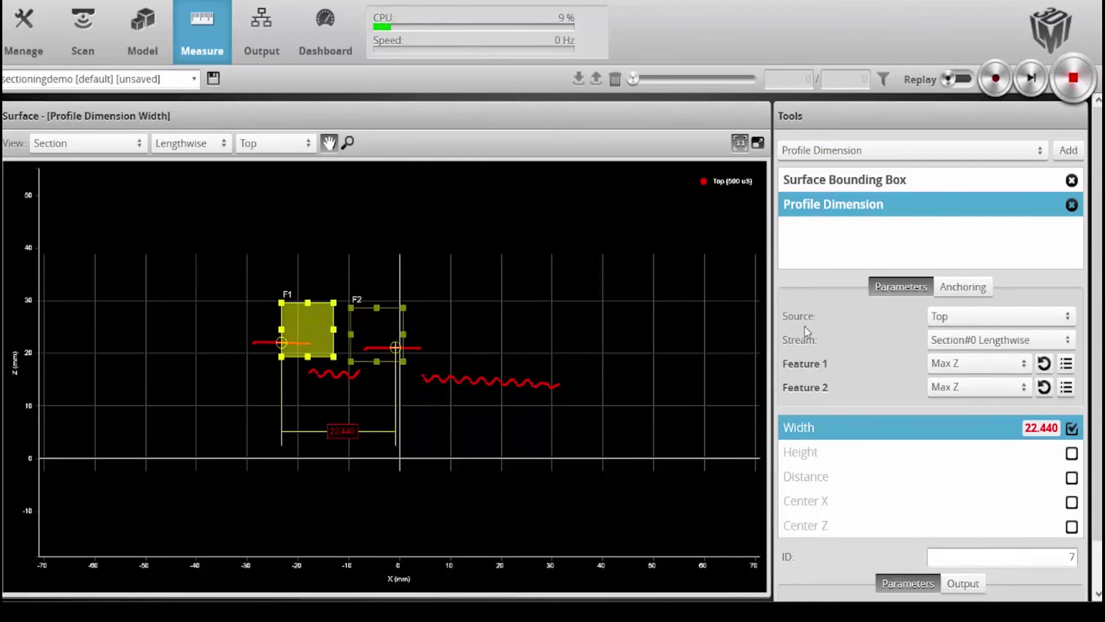
Set Feature 1 to Max X and Feature 2 to Min X, giving a gap Width of 10.980
click(971, 367)
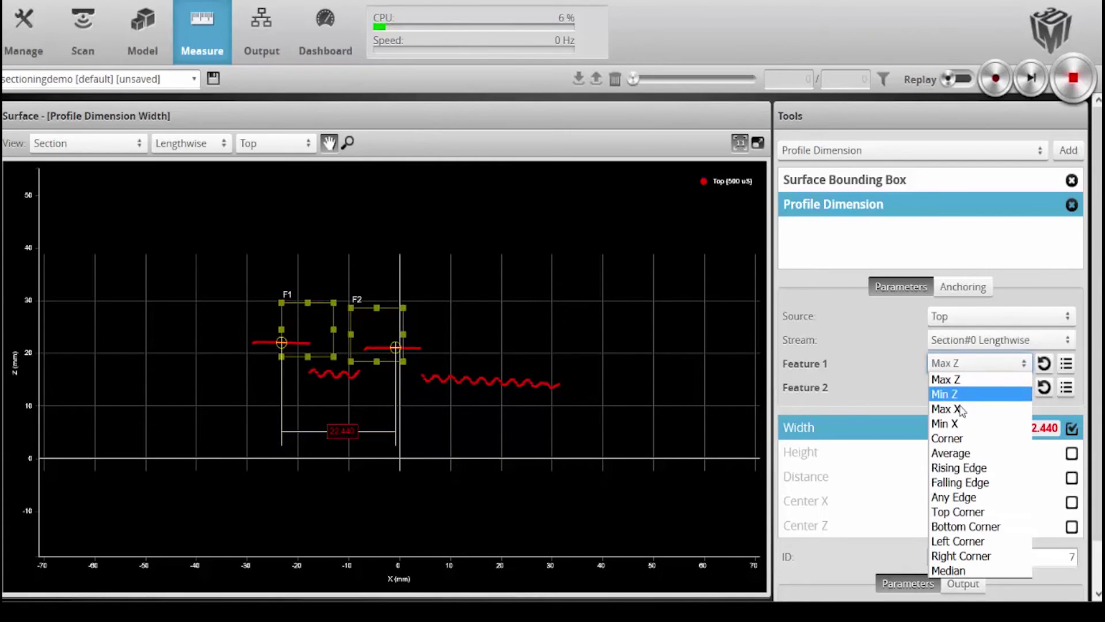
click(960, 409)
click(966, 388)
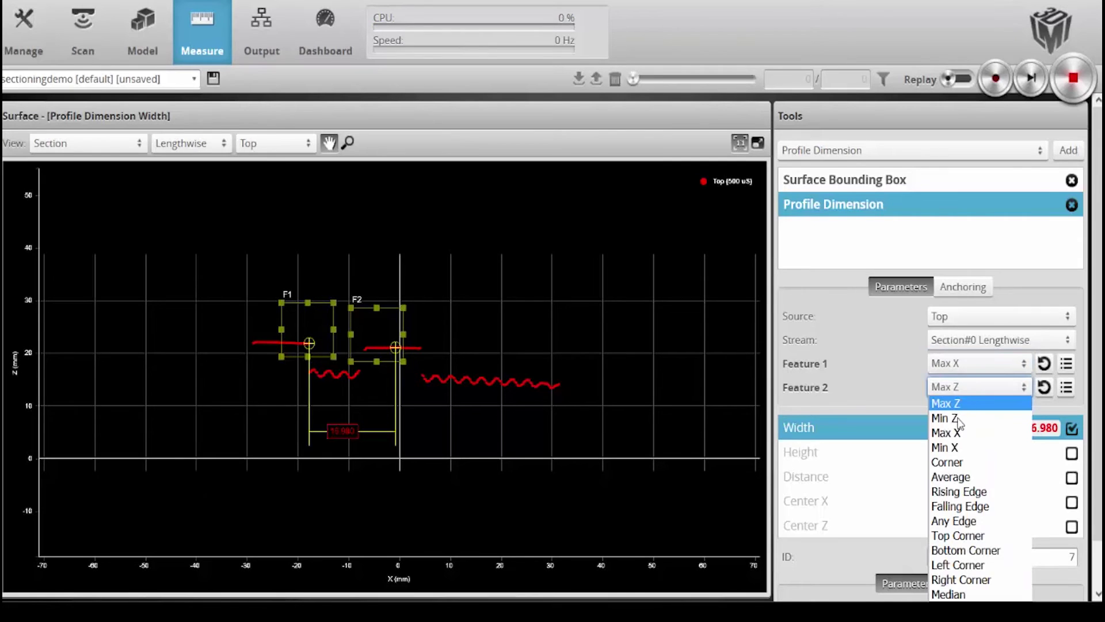
click(952, 447)
scroll(277, 427, up, 2)
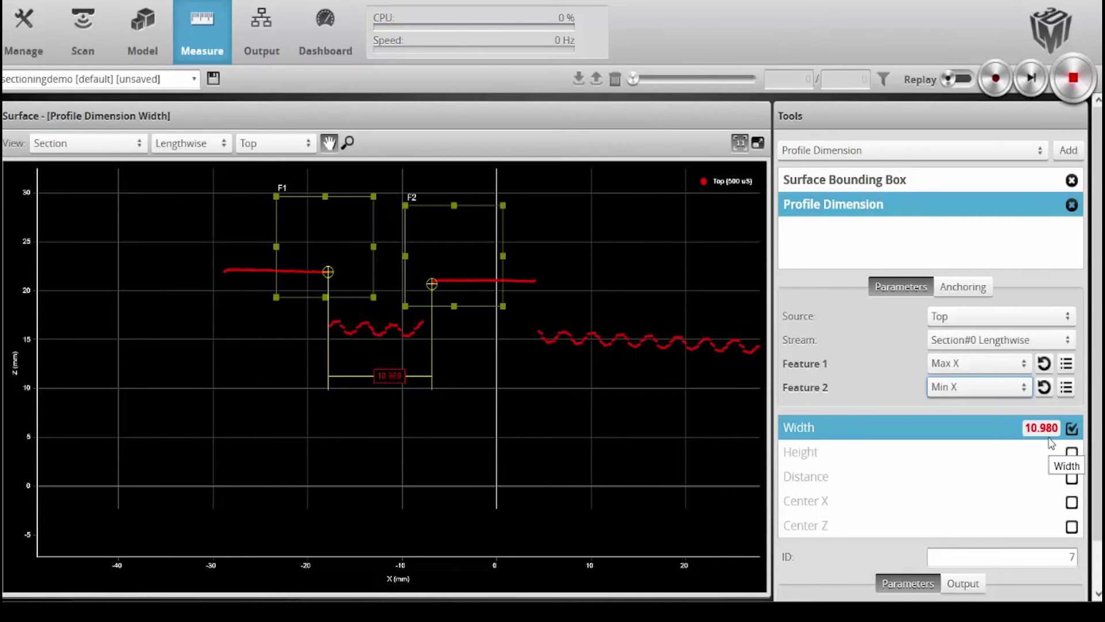
scroll(545, 336, down, 3)
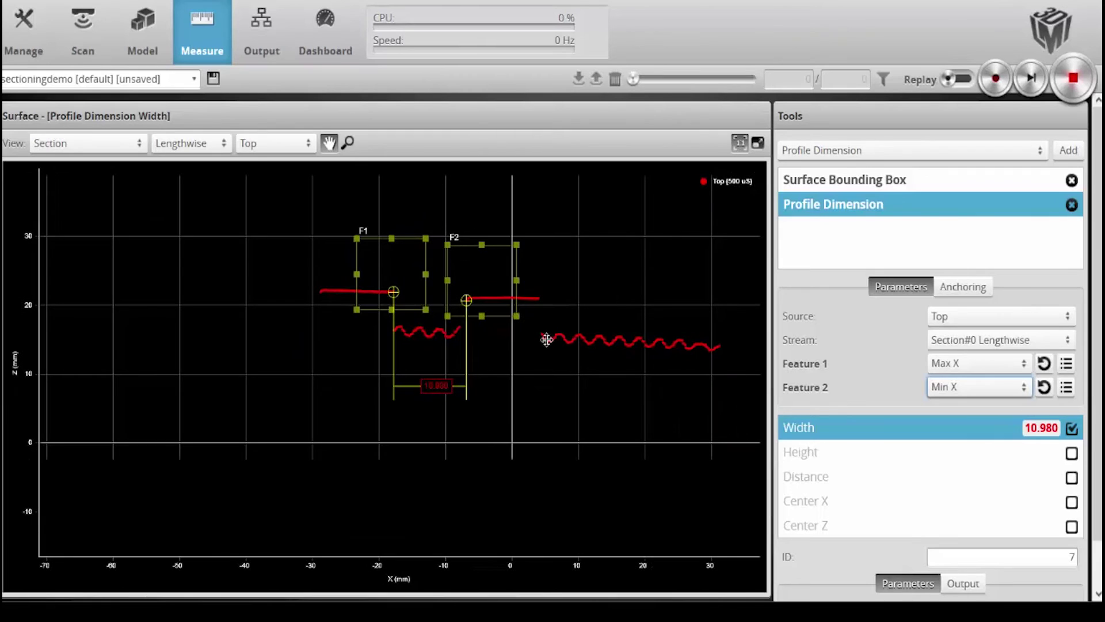
Add a new section running vertically across the second nut, extending past its edges
click(153, 46)
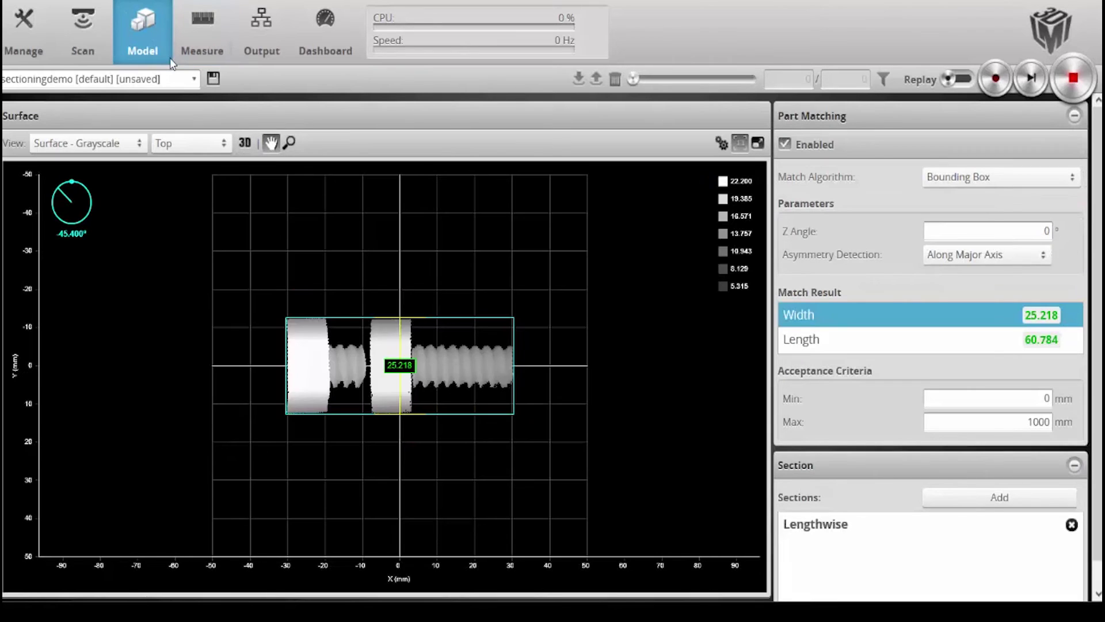
click(962, 498)
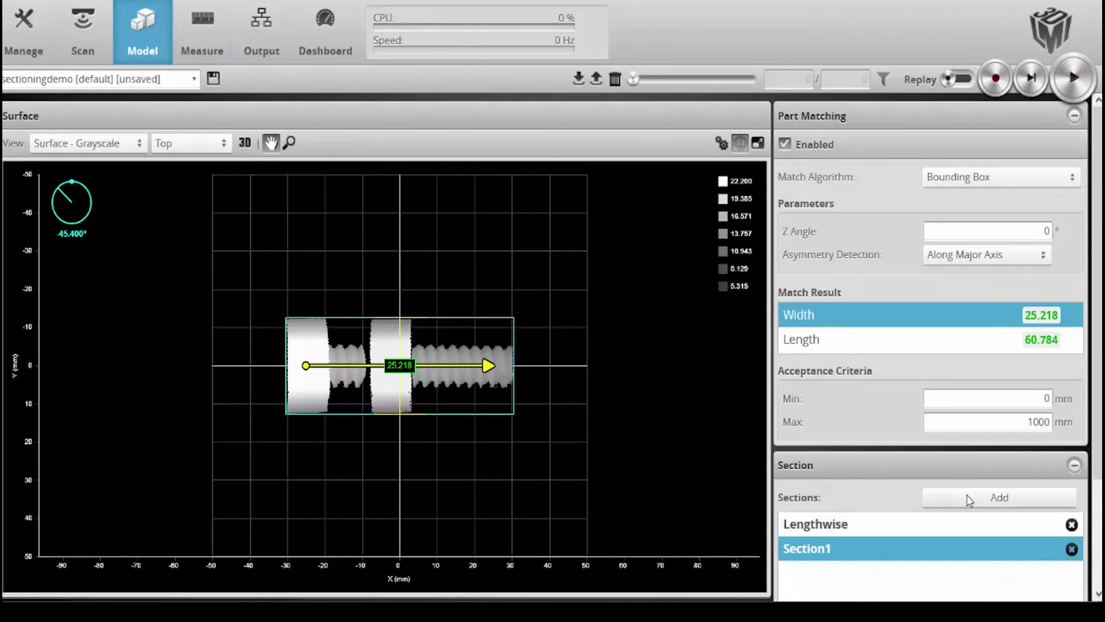
drag(306, 365, 499, 536)
drag(491, 498, 389, 389)
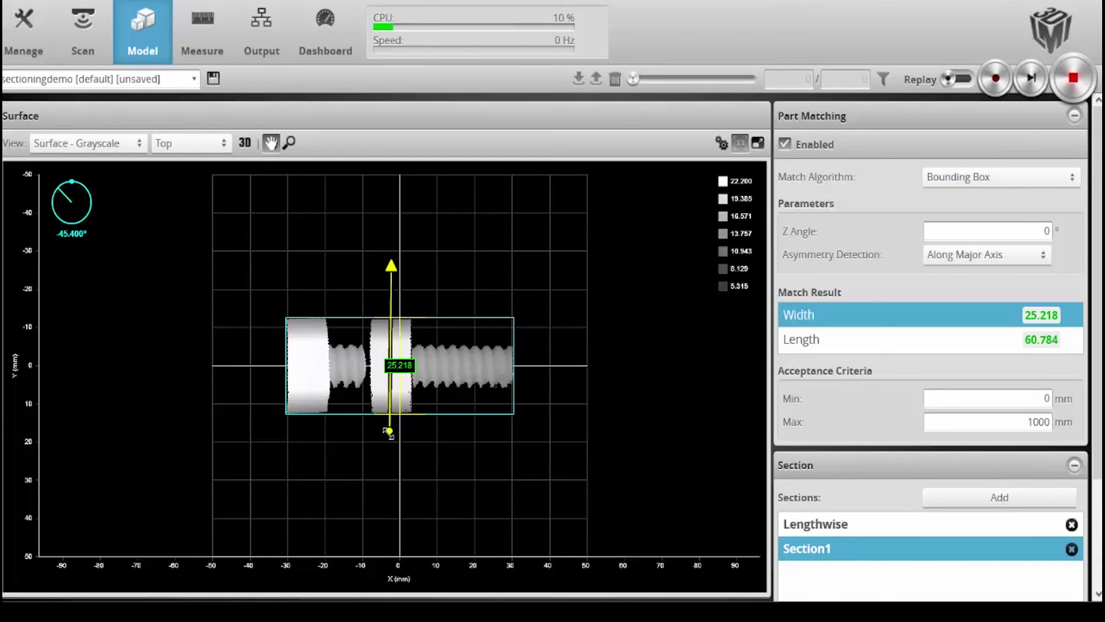
drag(388, 430, 391, 457)
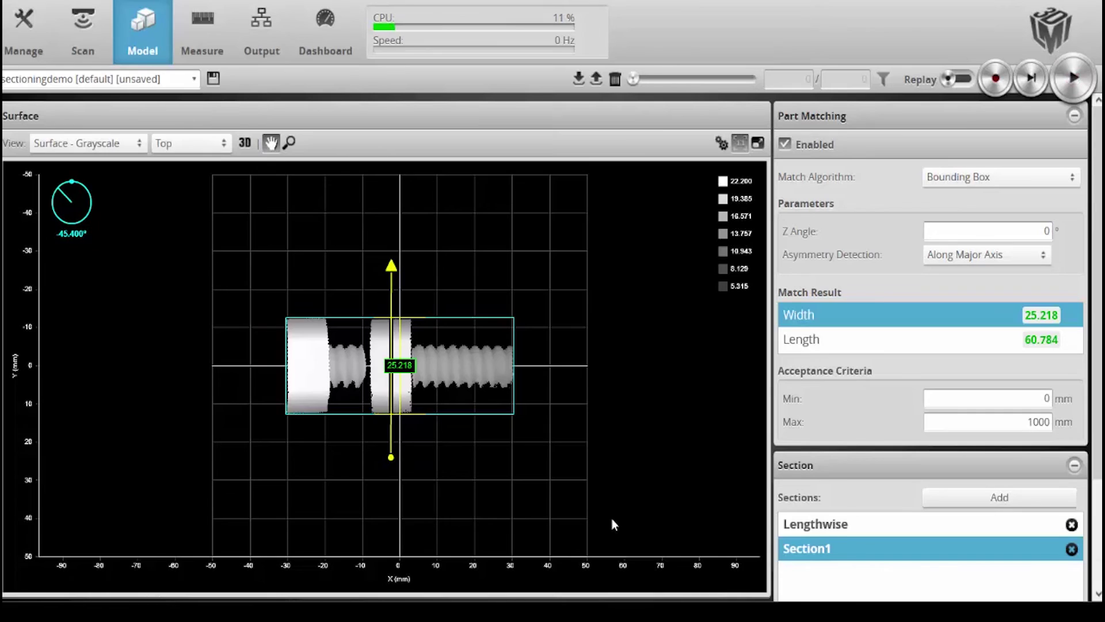
Rename the new section to 'Nut Profile'
double_click(805, 549)
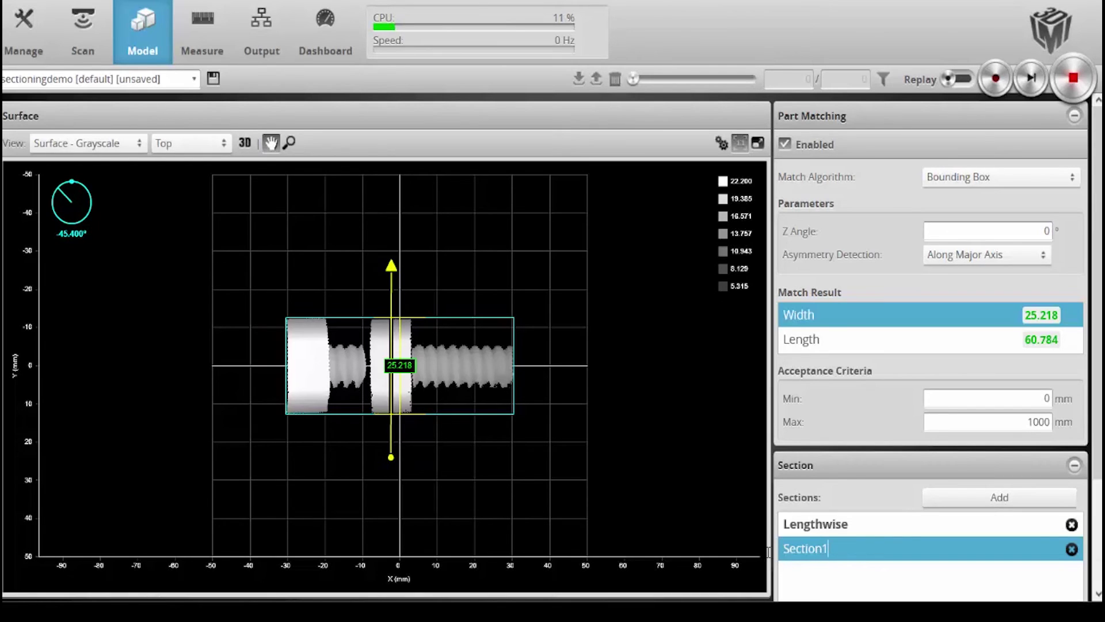
text(Nut Profile)
key(Return)
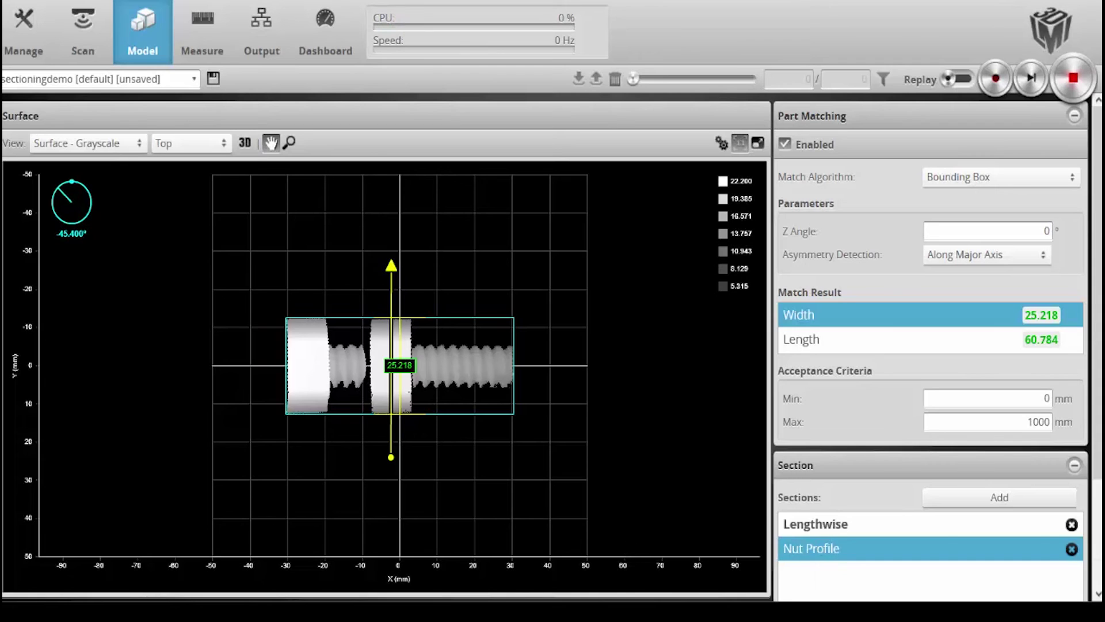
click(800, 592)
With the Surface heightmap view on Measure, add a Profile Intersect tool
click(202, 30)
click(99, 144)
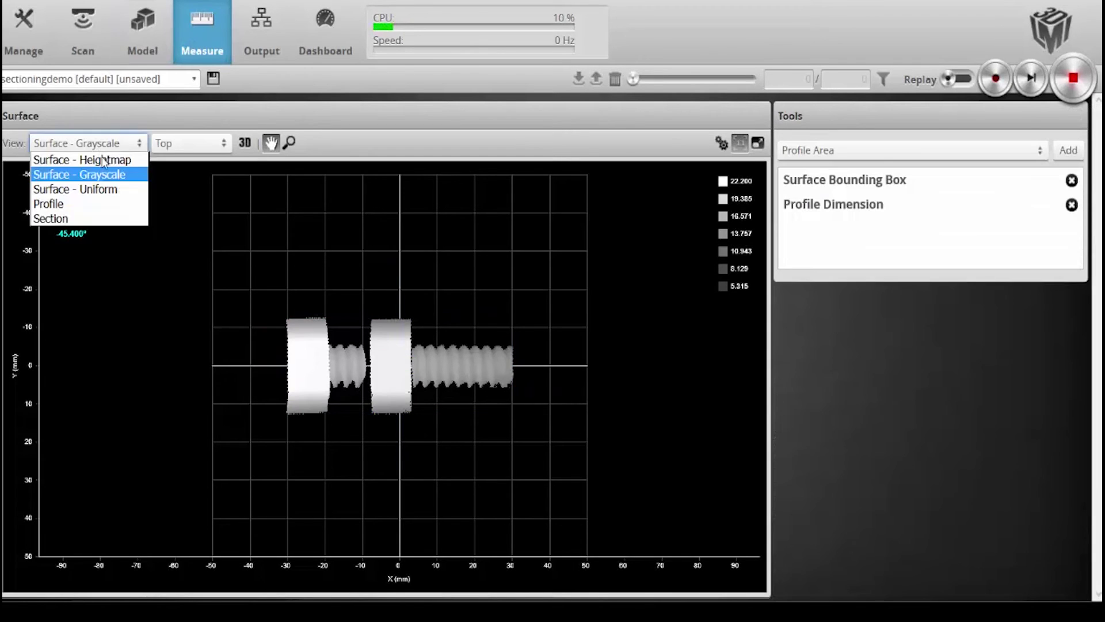
click(86, 158)
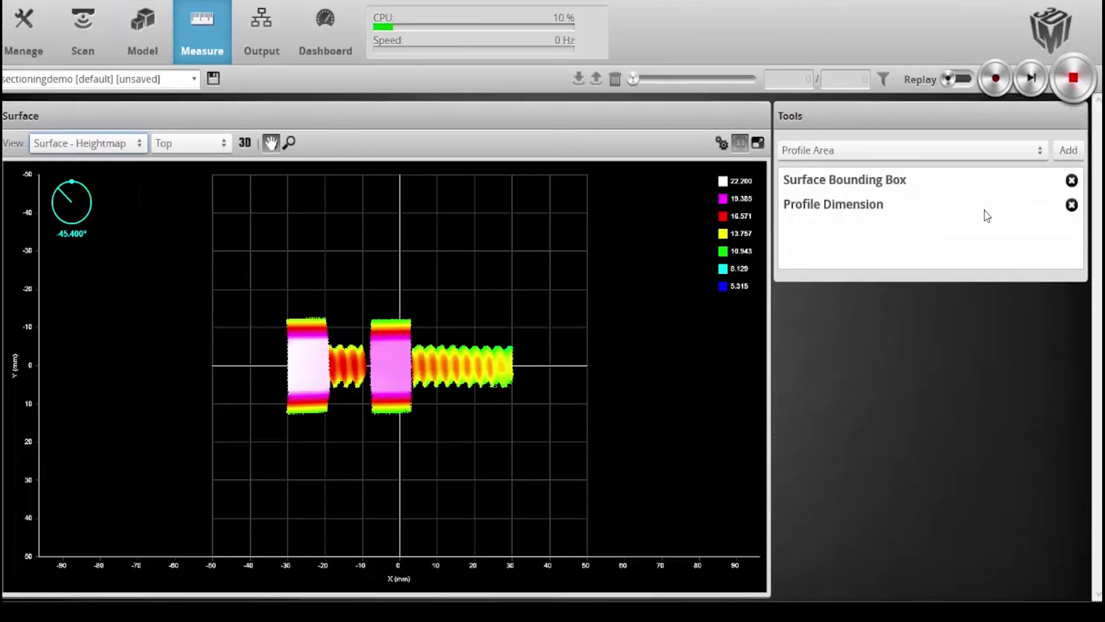
click(881, 156)
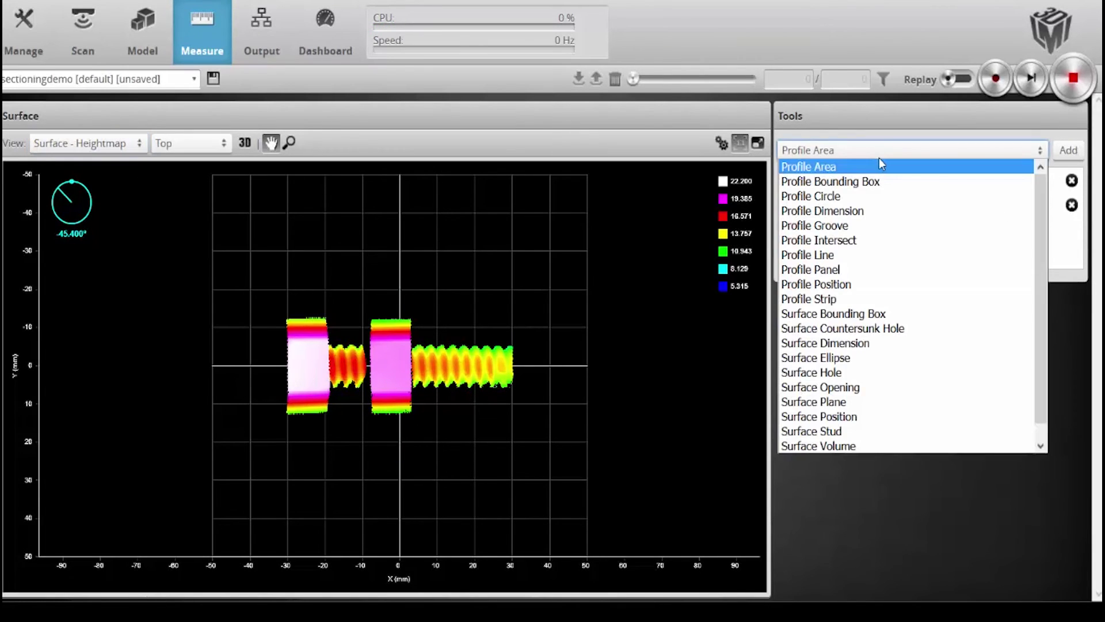
click(842, 243)
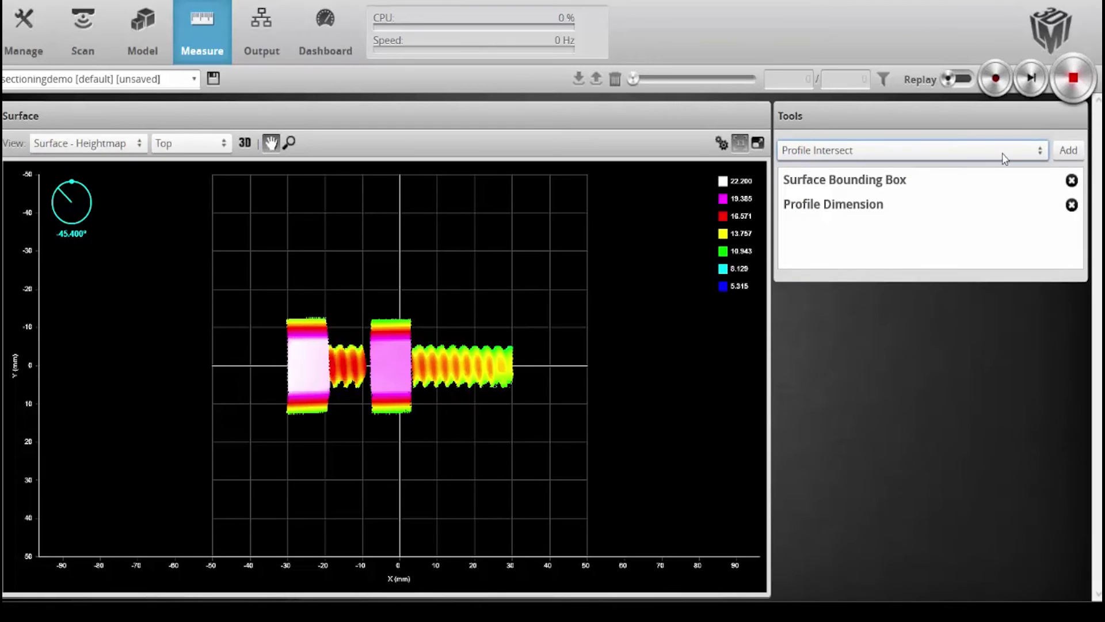
click(1071, 159)
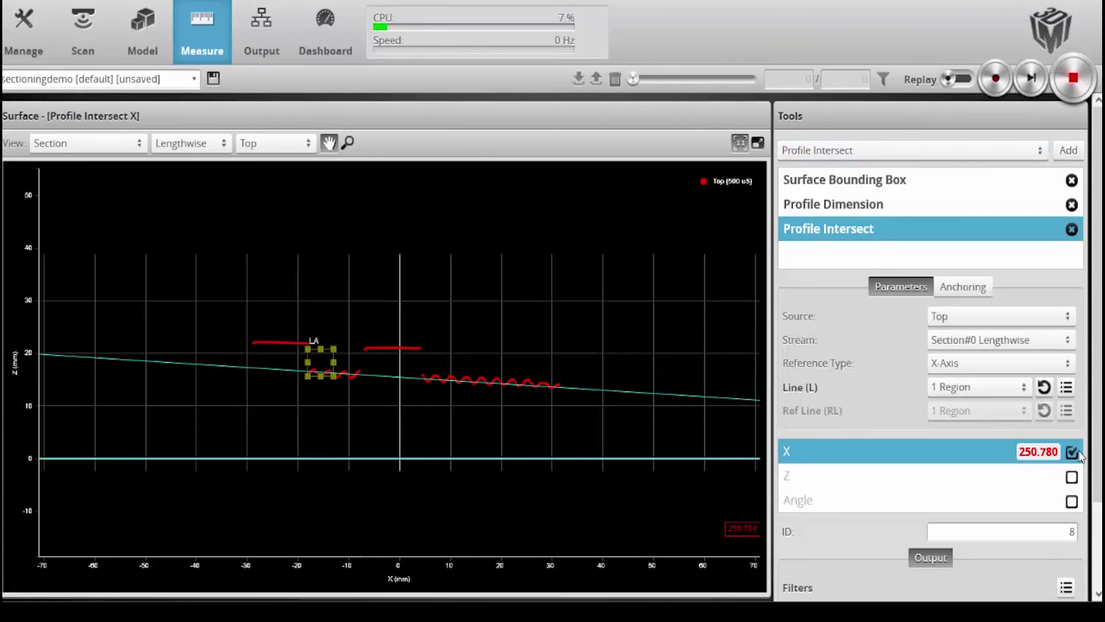
Report Angle instead of X and select the Nut Profile section as the stream
click(1072, 452)
click(1072, 501)
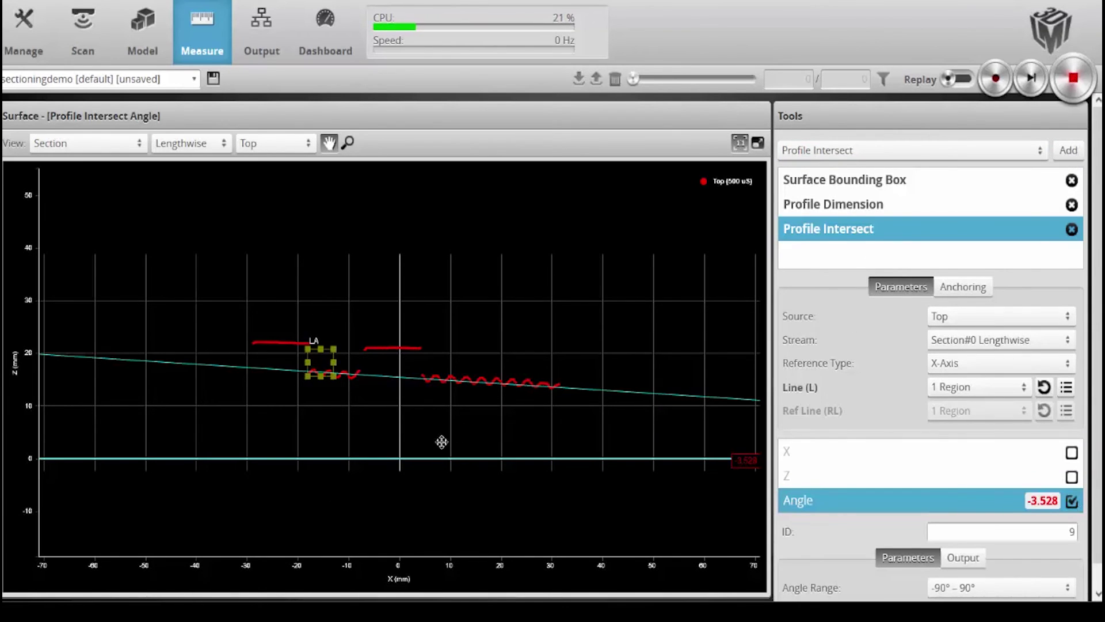
scroll(436, 444, up, 1)
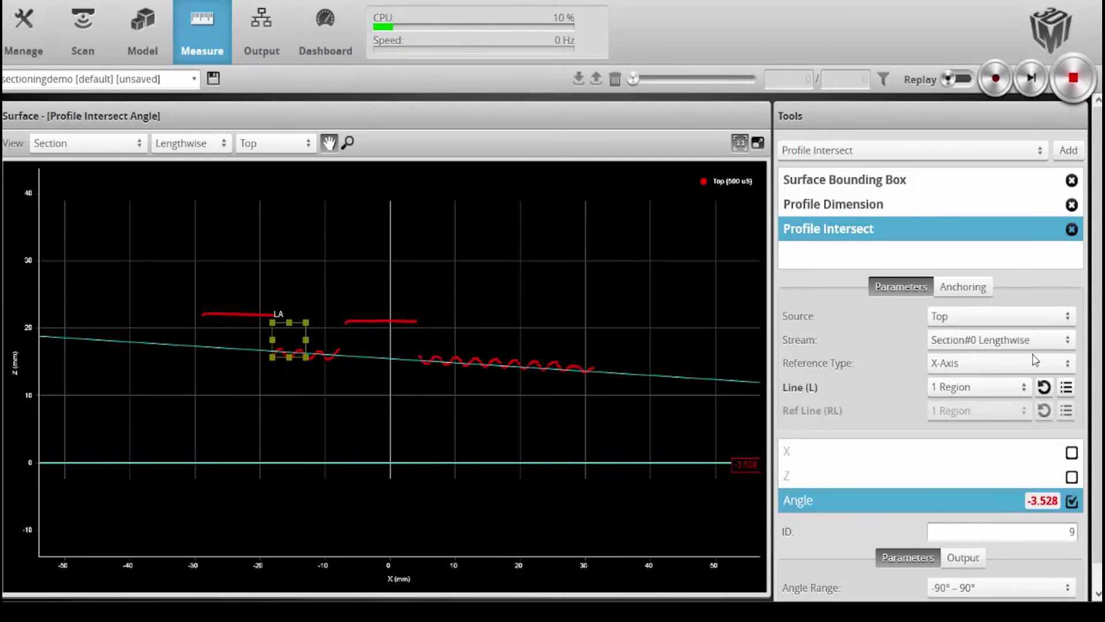
click(1014, 340)
On the Nut Profile section, set the Profile Intersect reference type to Line
click(1001, 370)
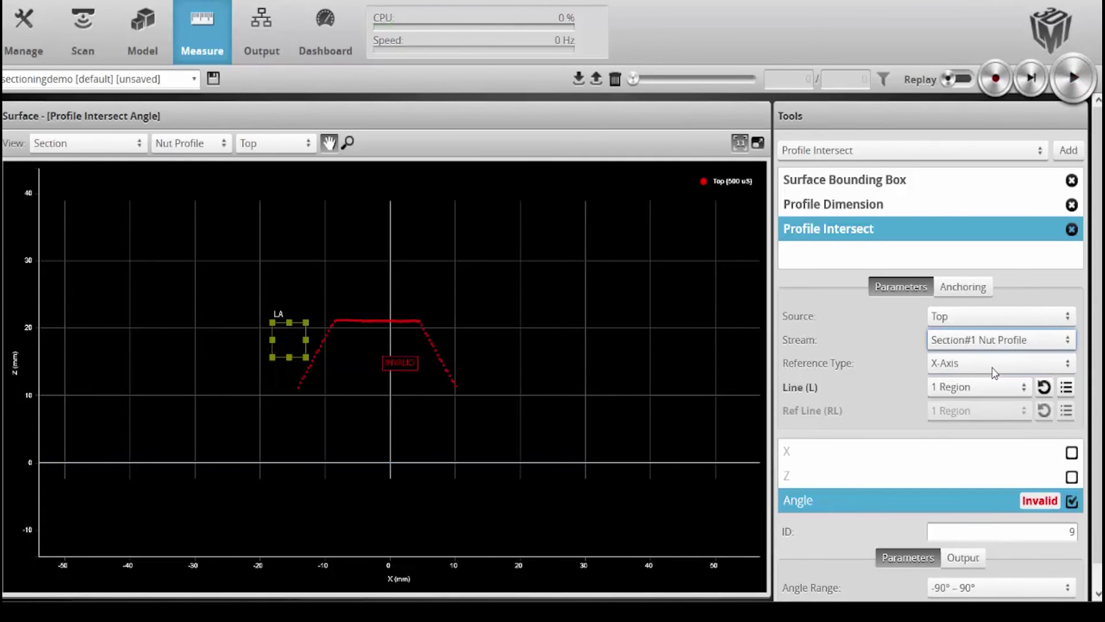
click(956, 364)
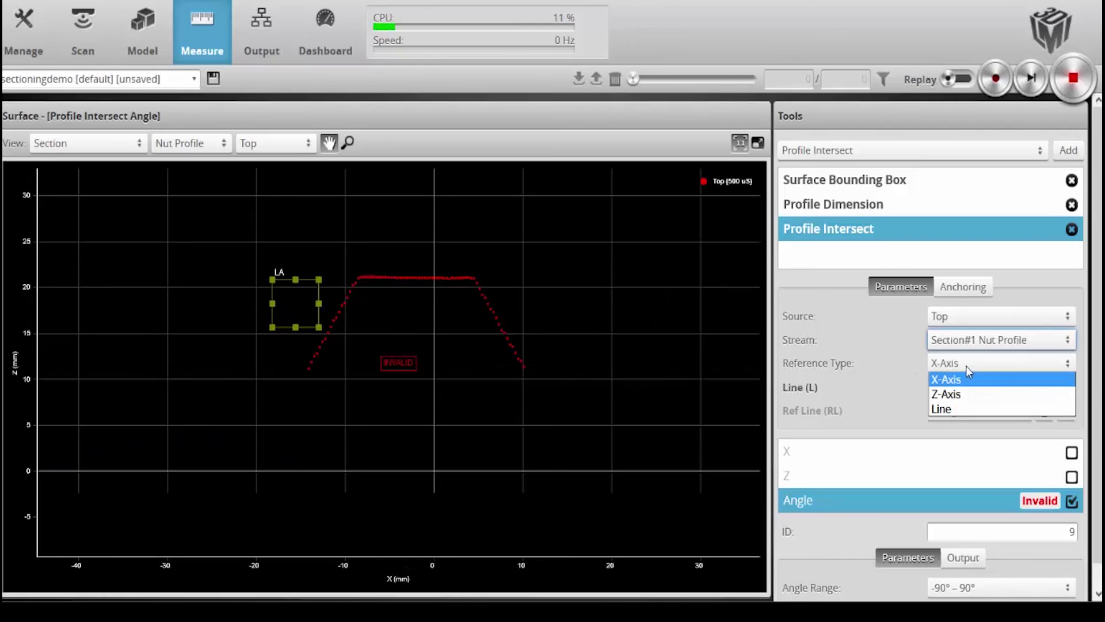
click(962, 412)
Fit the reference line on the nut's flat top and the line on its sloped side, giving Angle 61.222
drag(500, 332, 424, 283)
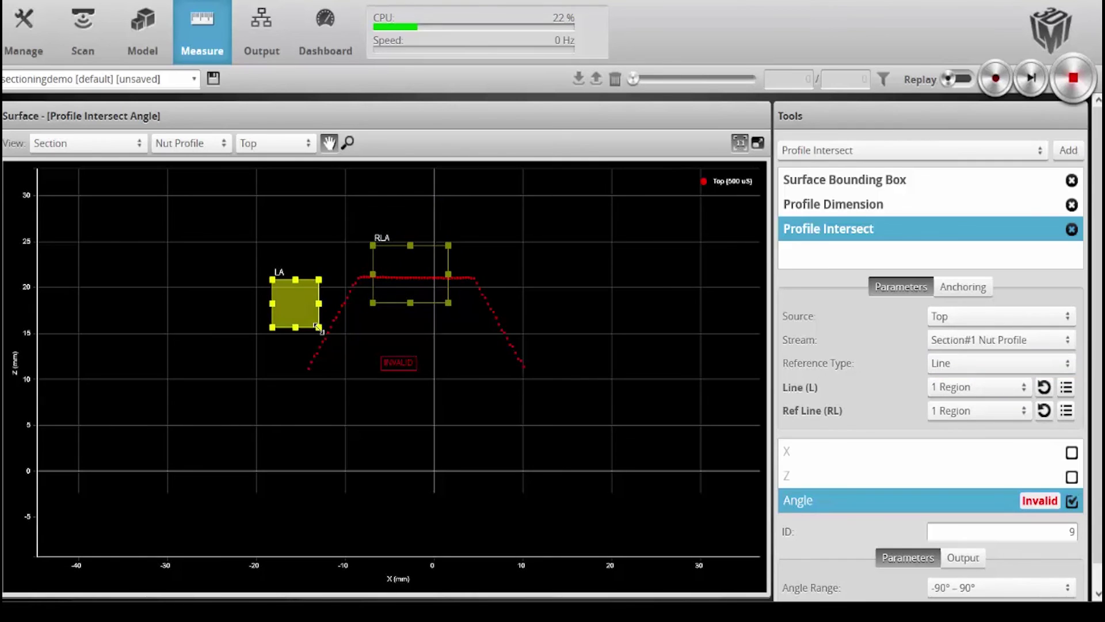
drag(319, 327, 346, 357)
drag(305, 305, 316, 320)
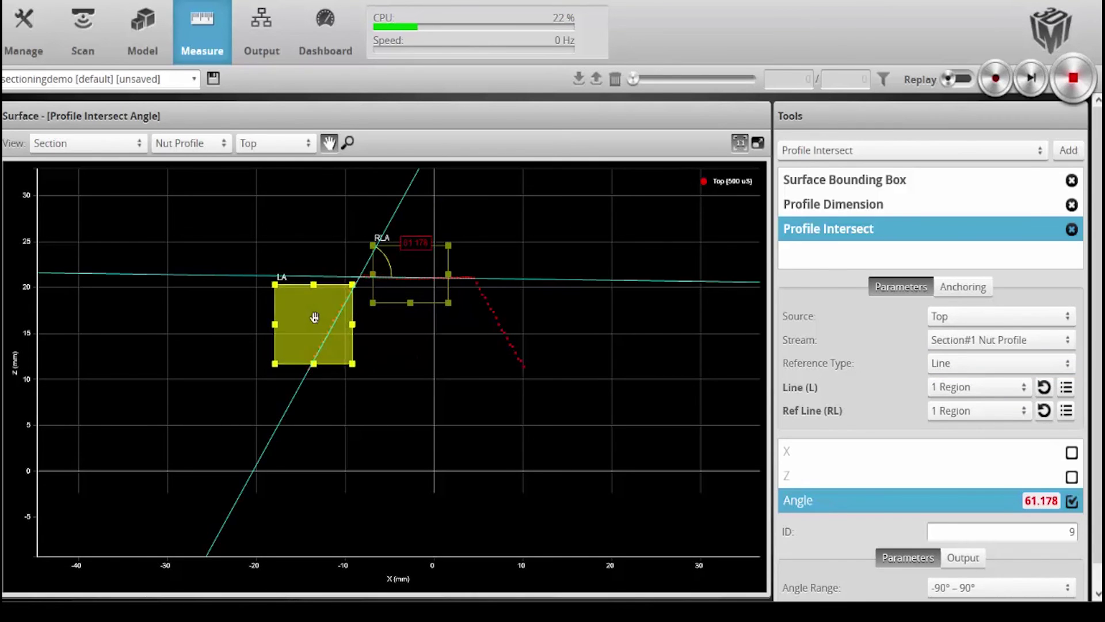
click(564, 362)
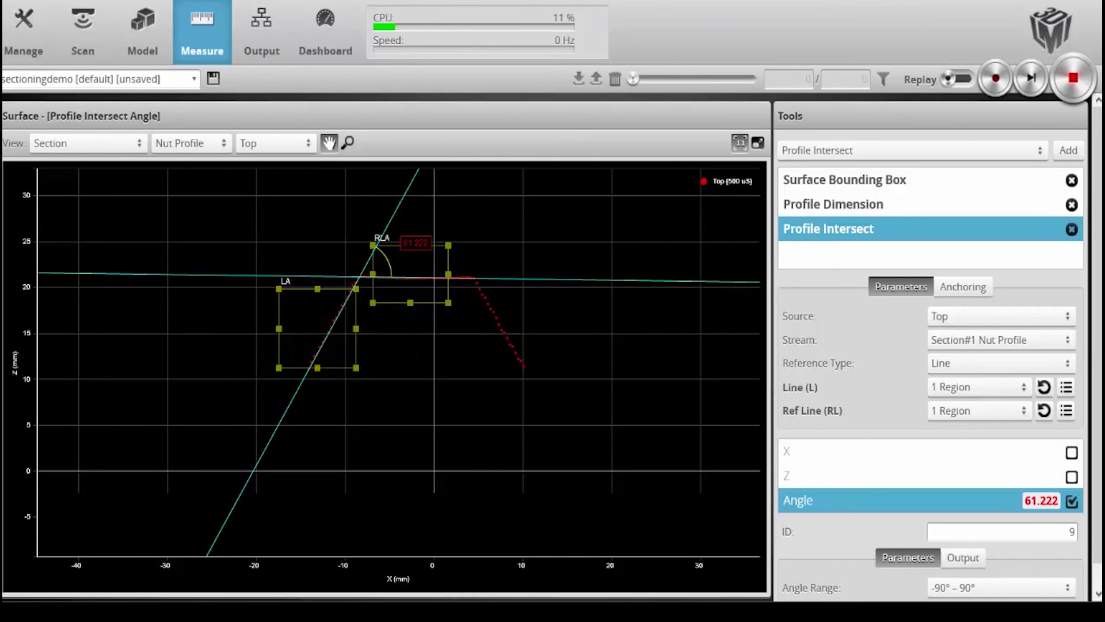
drag(305, 332, 322, 335)
click(548, 438)
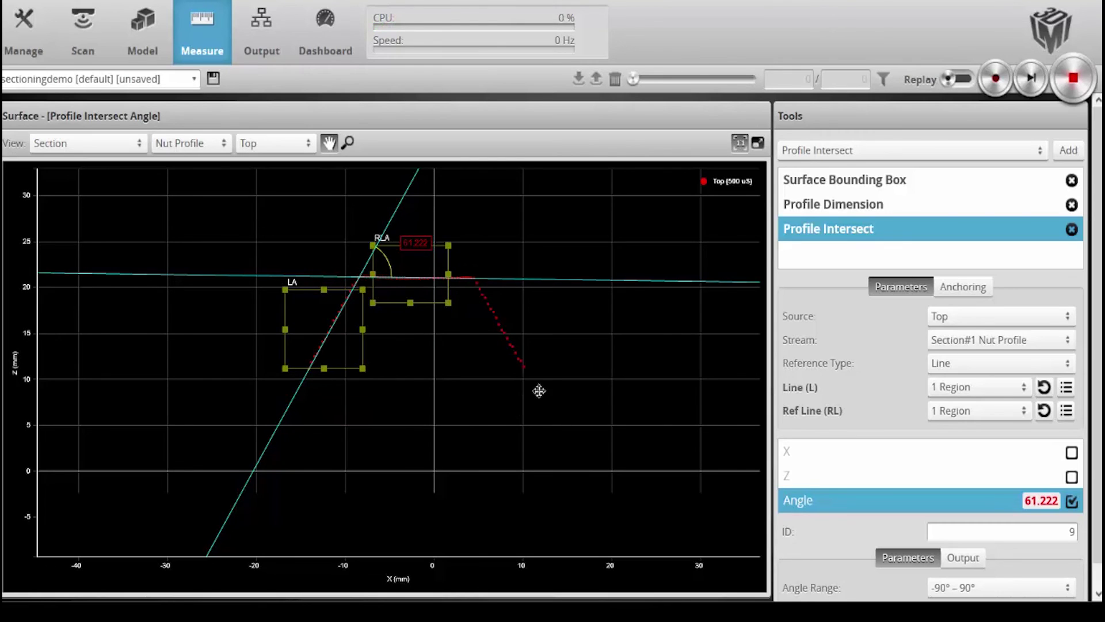
click(820, 210)
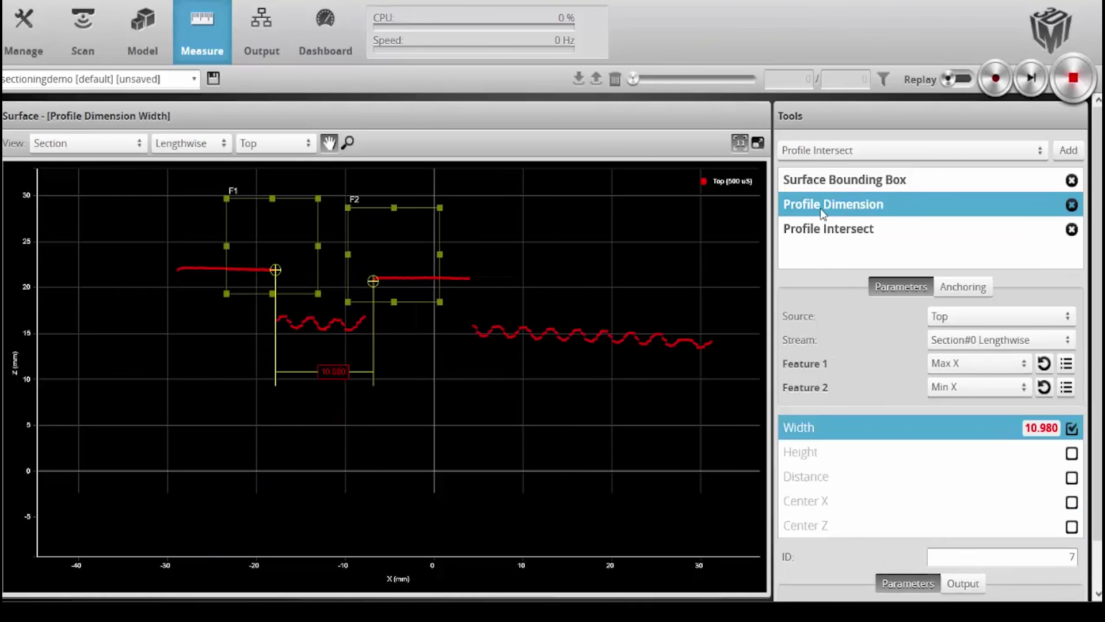
Compare the nut angle and bounding box results, ending on the nut Angle of 61.086
click(826, 231)
click(831, 183)
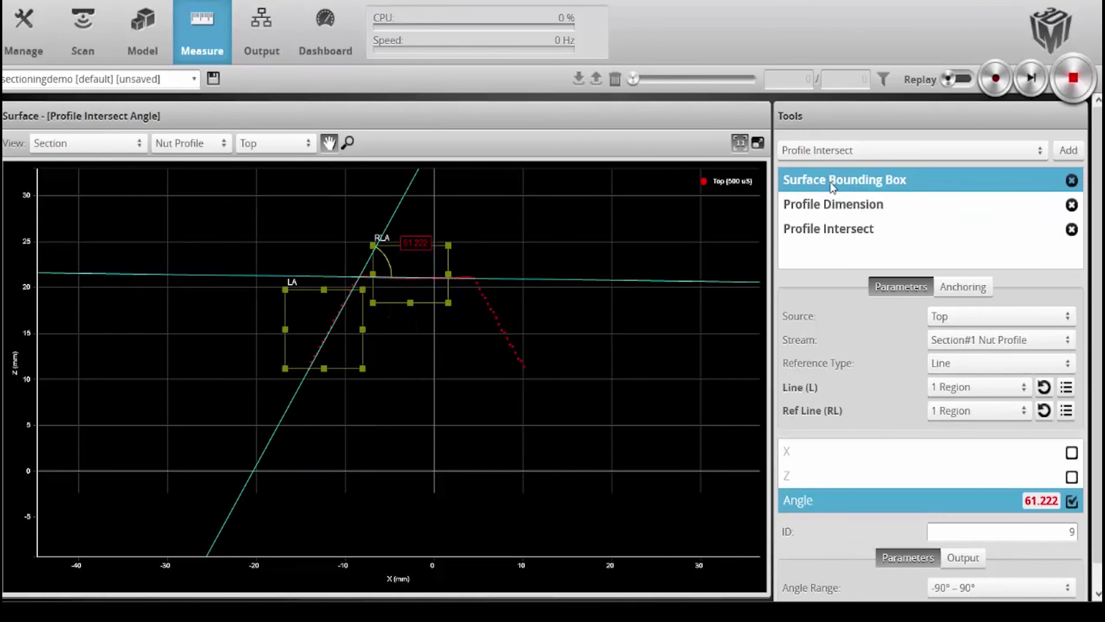
click(811, 232)
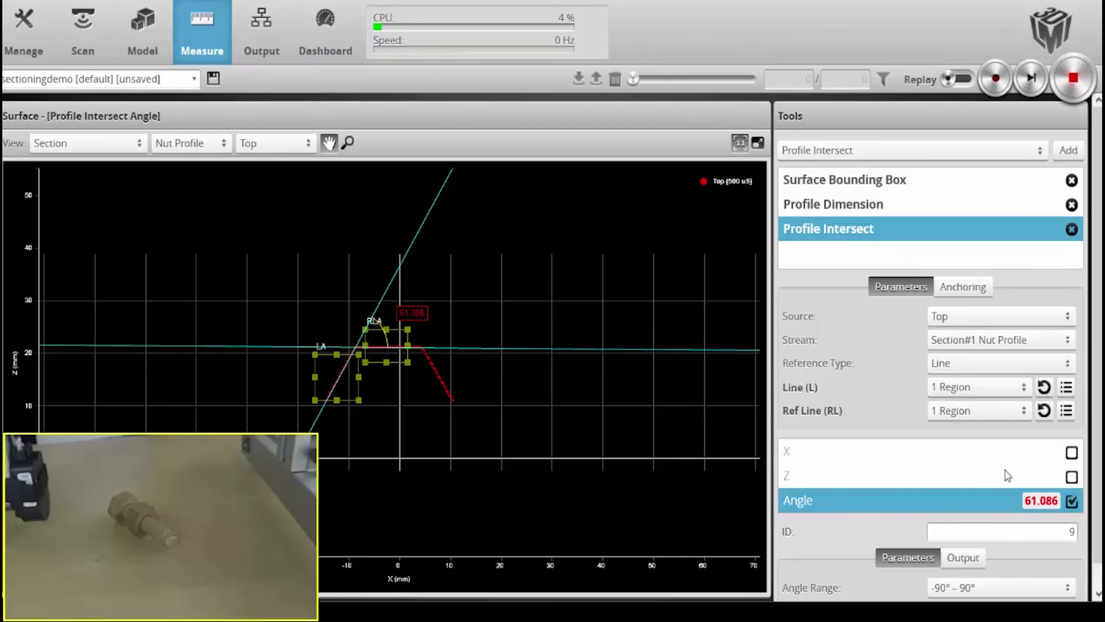
On the latest scans, check the gap Width (10.980) and the nut Angle (61.076)
click(867, 215)
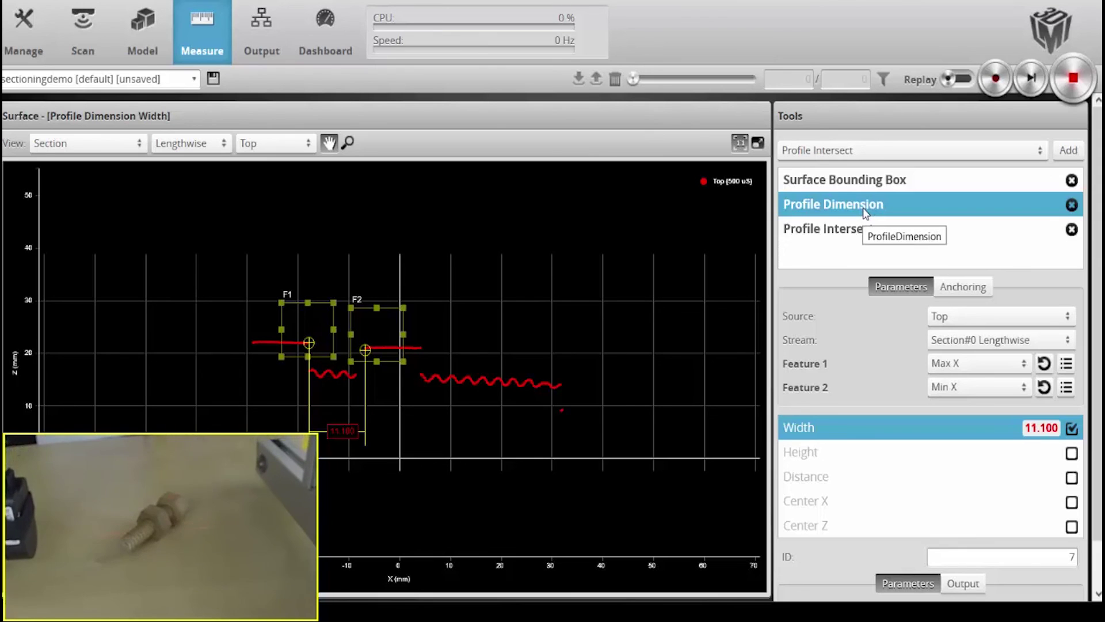
click(842, 238)
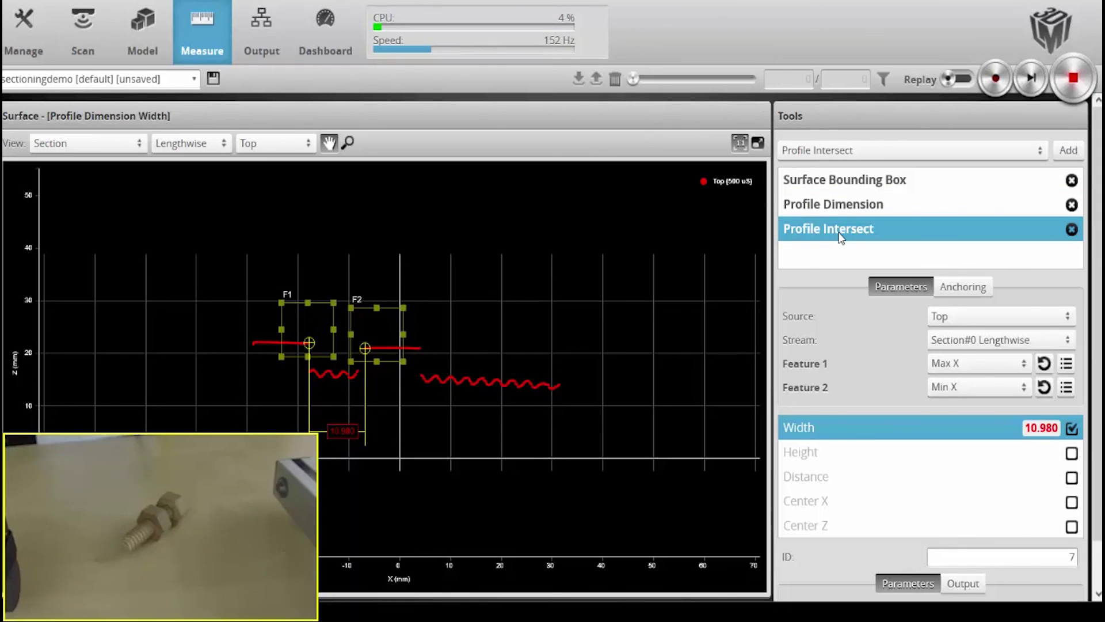